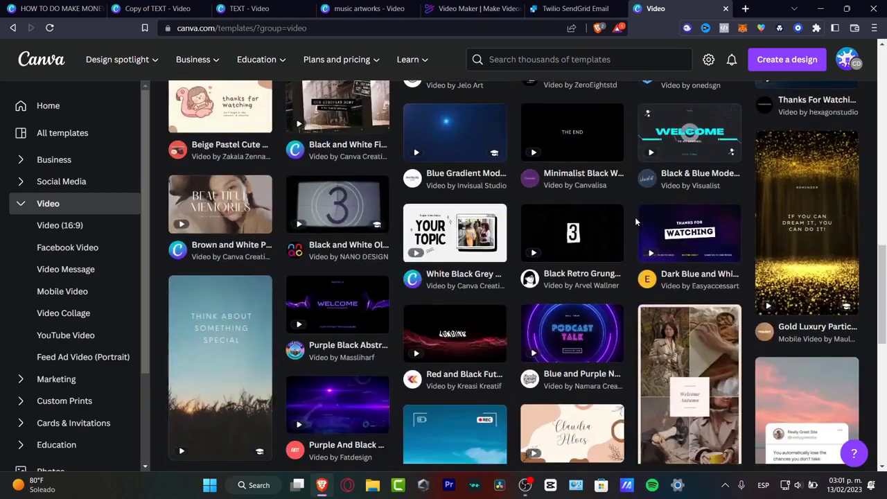
pyautogui.scroll(-3, 636, 221)
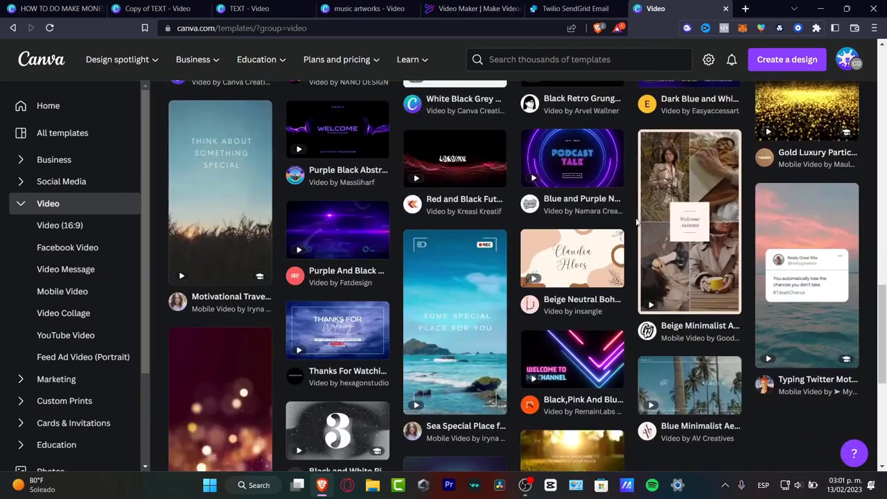
pyautogui.scroll(-4, 637, 221)
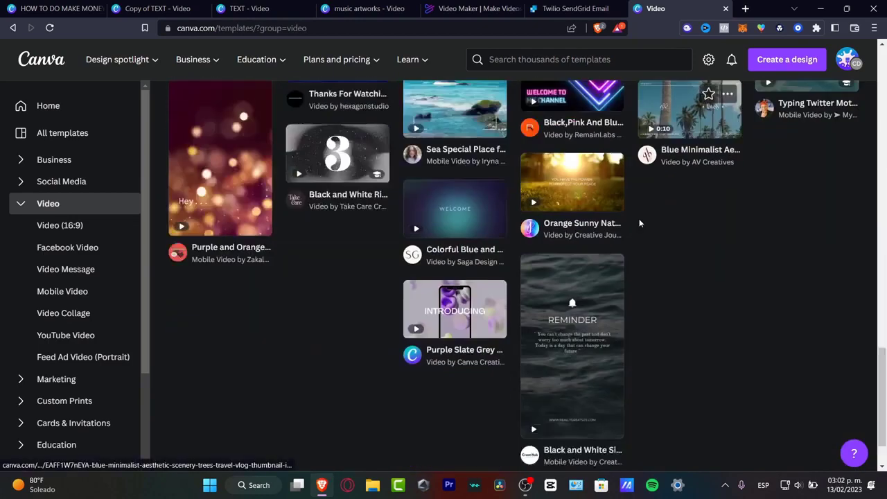
pyautogui.scroll(-1, 639, 223)
pyautogui.scroll(12, 640, 223)
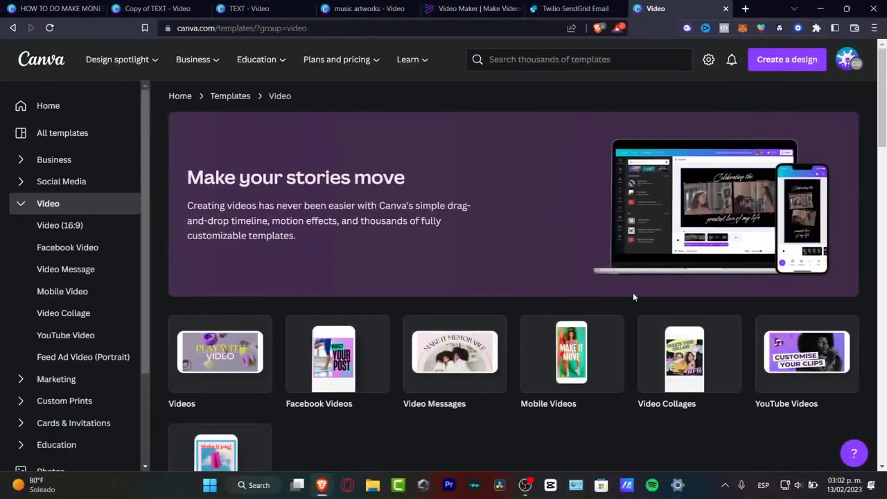
# - Go to the home page and start creating a new design
pyautogui.moveTo(217, 55)
pyautogui.click(63, 63)
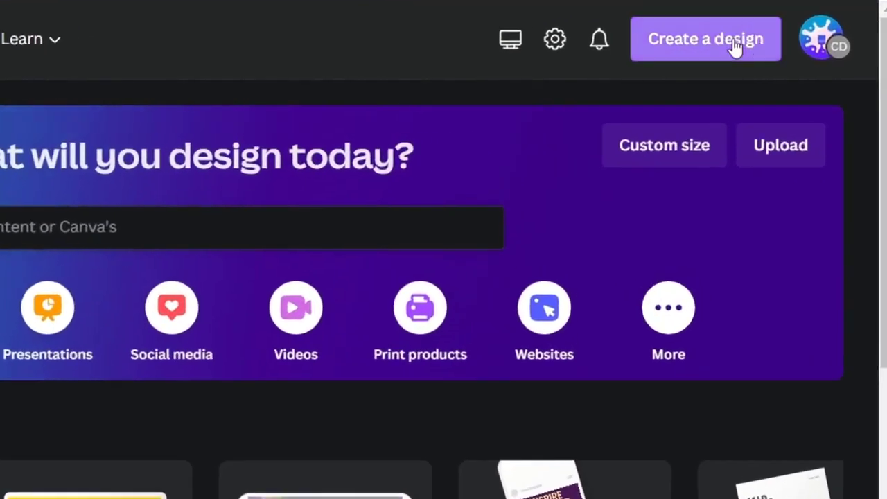
pyautogui.click(686, 54)
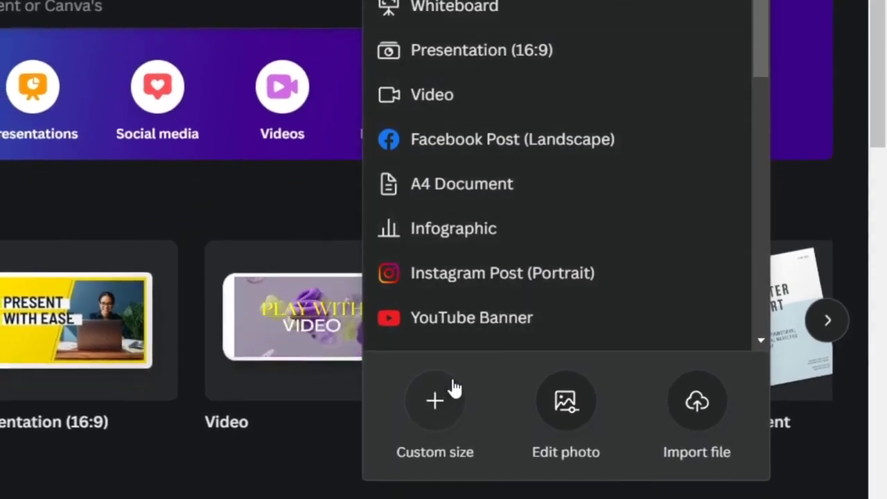
pyautogui.click(433, 418)
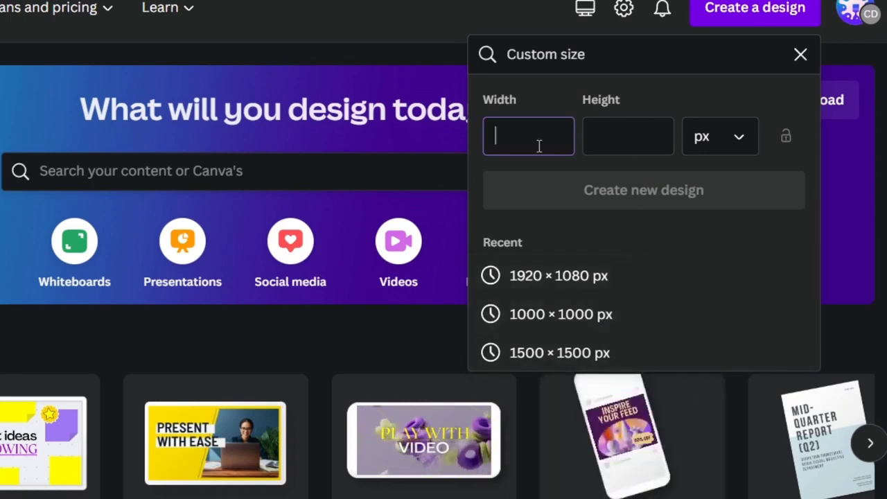
pyautogui.click(624, 143)
pyautogui.click(527, 130)
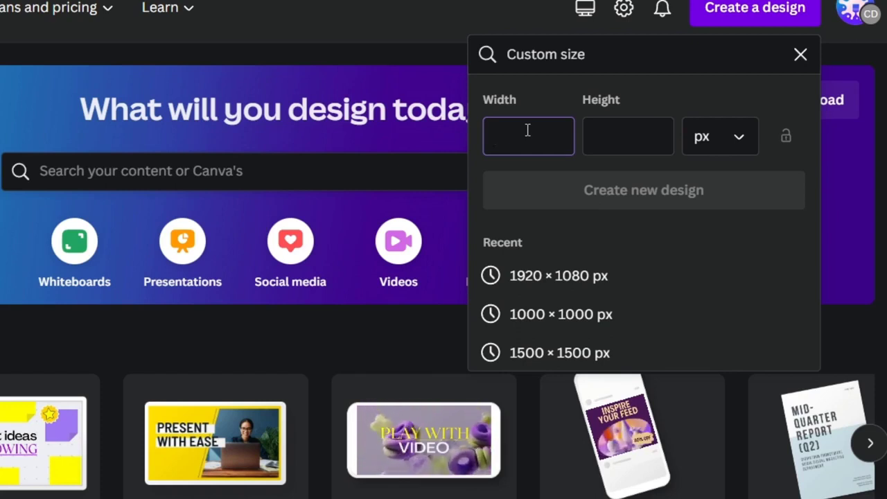
pyautogui.click(801, 55)
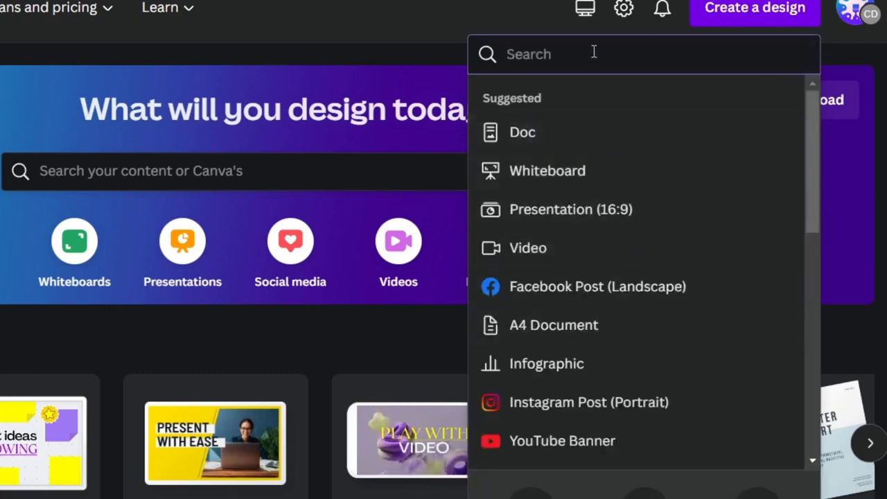
# - Search the design types for "a4" and create a blank A4 Document
pyautogui.write('phone')
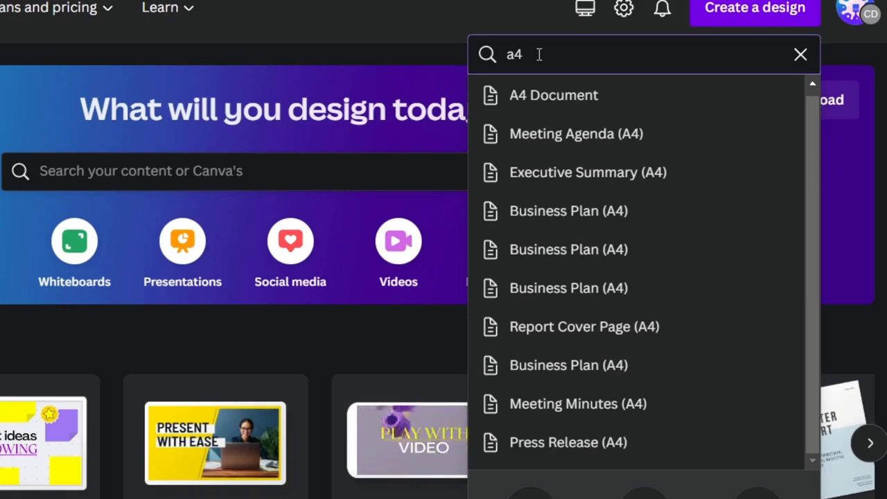
pyautogui.click(595, 93)
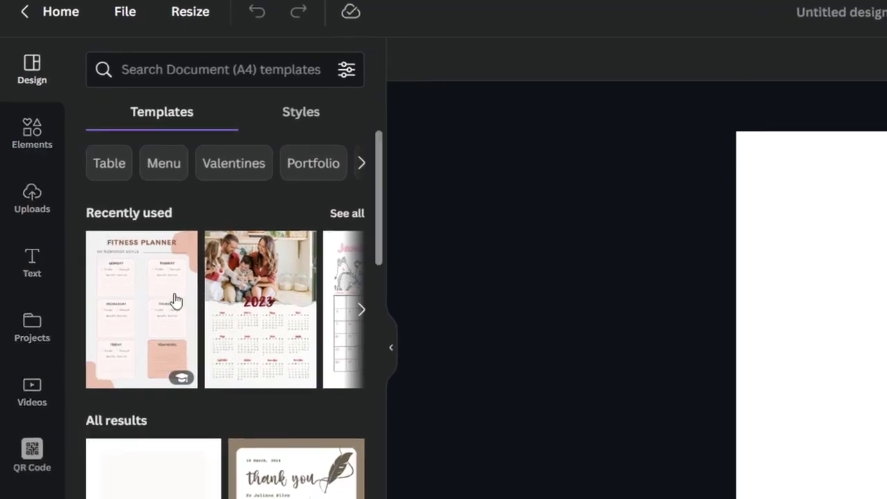
pyautogui.click(41, 126)
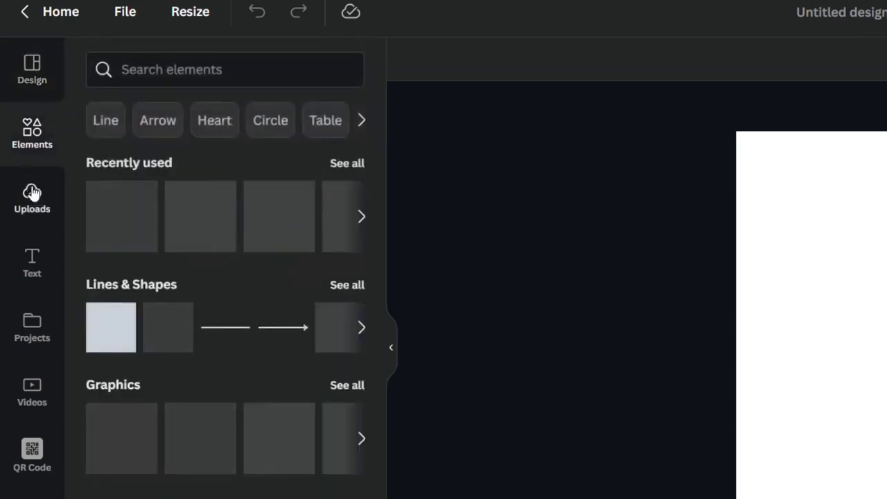
pyautogui.click(32, 194)
pyautogui.click(30, 274)
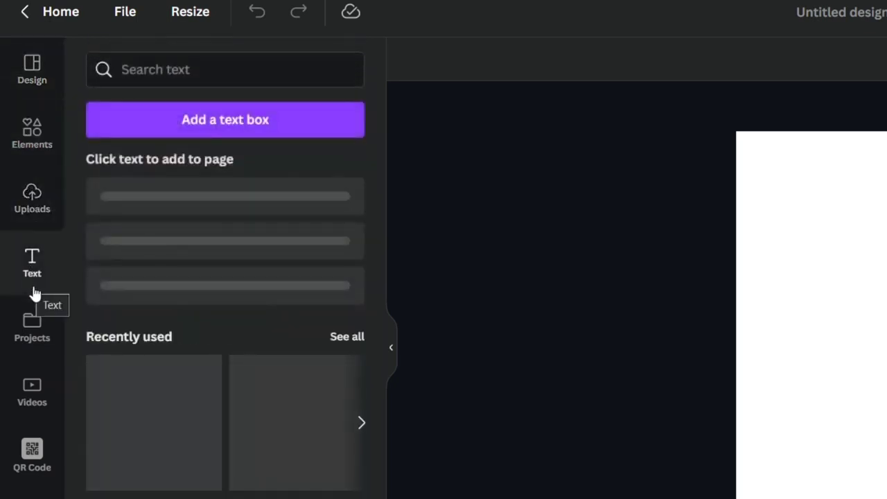
# - Add the recently used Happy Valentine's Day sticker from the elements to the blank page
pyautogui.click(14, 153)
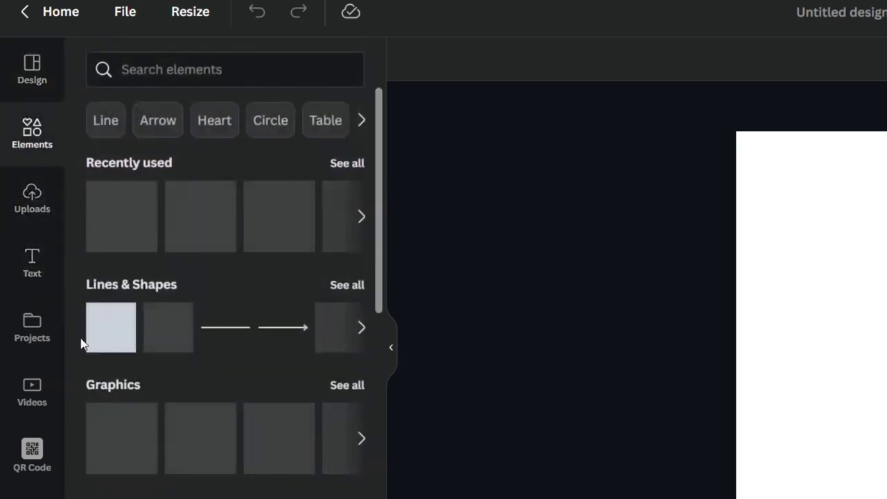
pyautogui.click(122, 217)
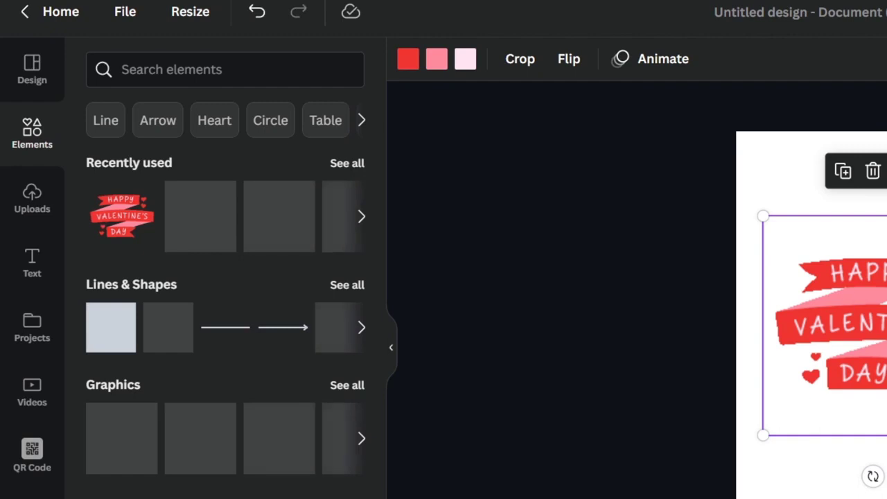
pyautogui.click(804, 475)
pyautogui.click(865, 323)
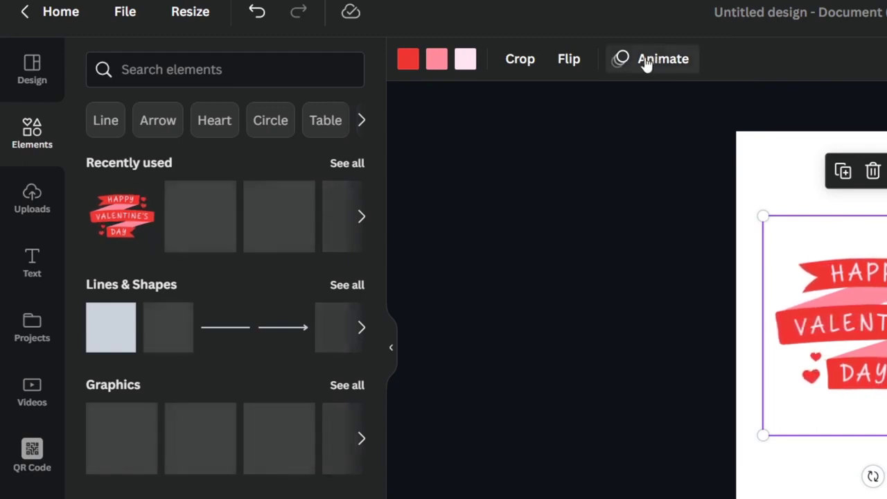
# - Flip the Valentine's Day sticker vertically and horizontally, and repeat both flips to restore its original orientation
pyautogui.click(567, 63)
pyautogui.click(594, 143)
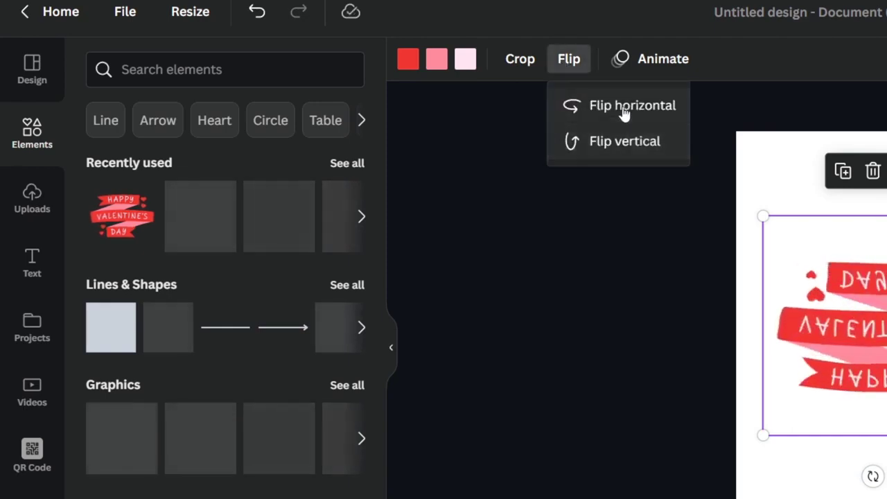
pyautogui.click(624, 111)
pyautogui.click(643, 141)
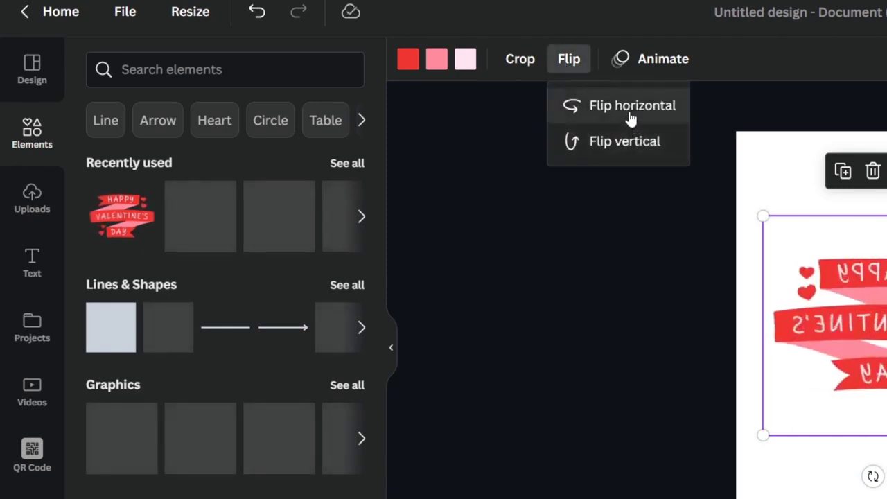
pyautogui.click(631, 111)
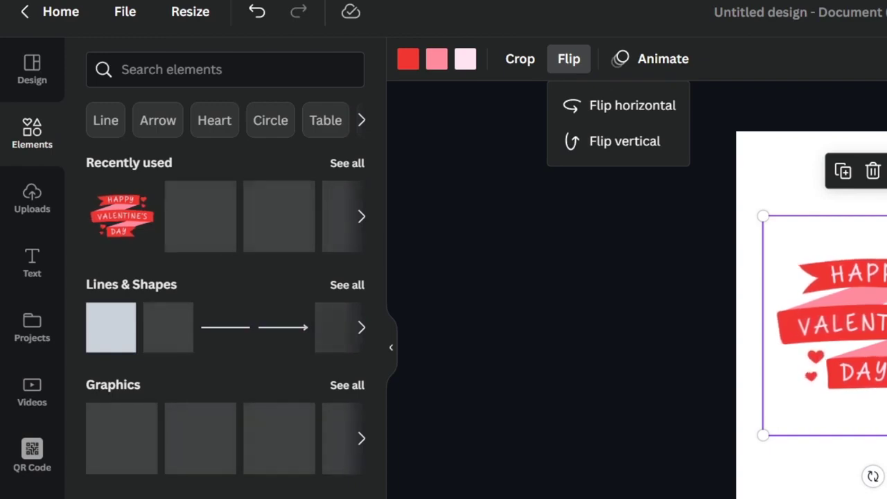
# - Delete the Valentine's Day sticker from the page
pyautogui.click(846, 183)
pyautogui.moveTo(779, 176); pyautogui.dragTo(390, 328)
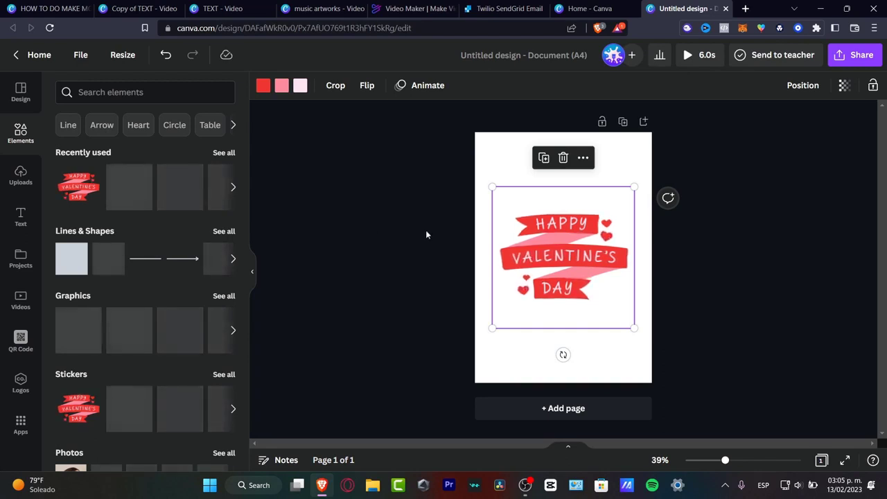
pyautogui.press('Delete')
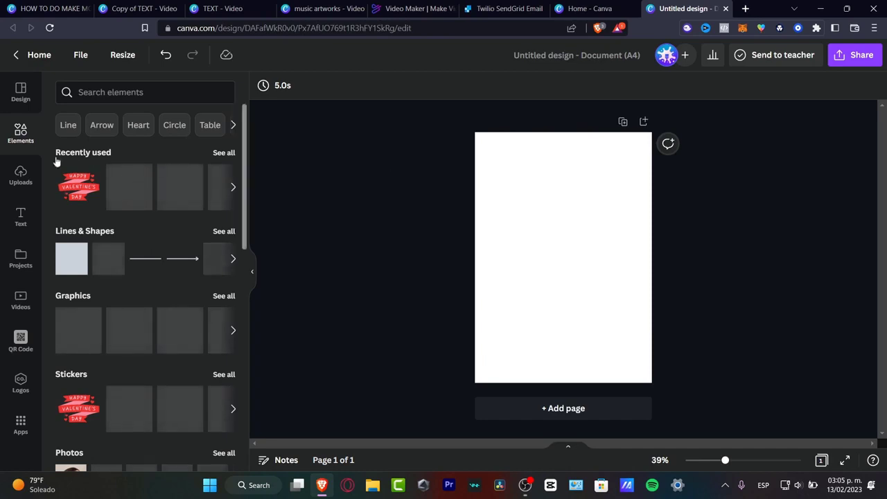
# - Search the A4 document templates for "digital planner"
pyautogui.click(18, 92)
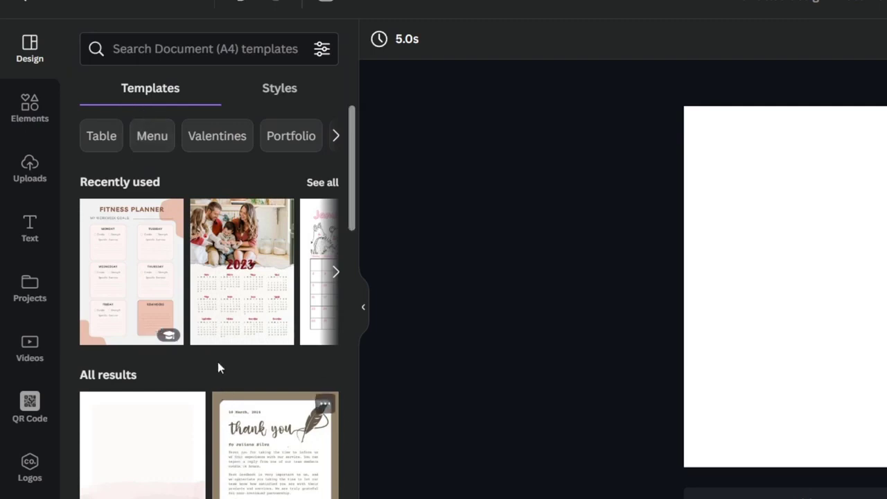
pyautogui.click(140, 55)
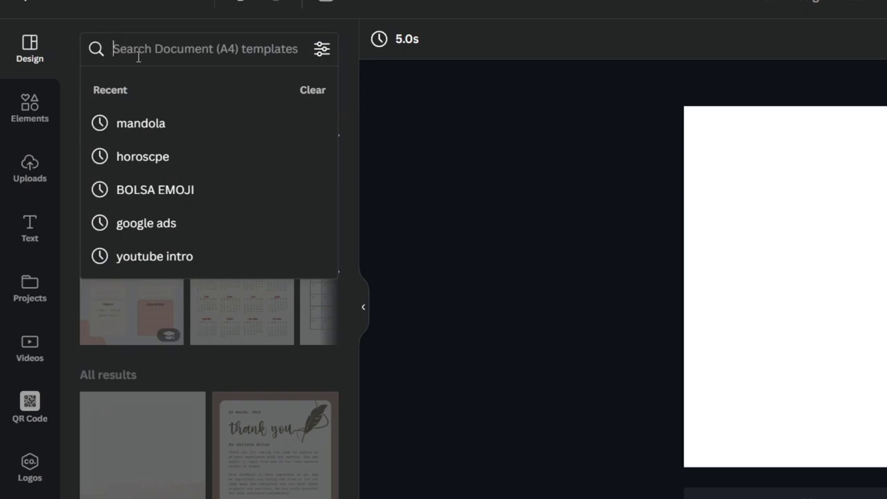
pyautogui.write('digital p')
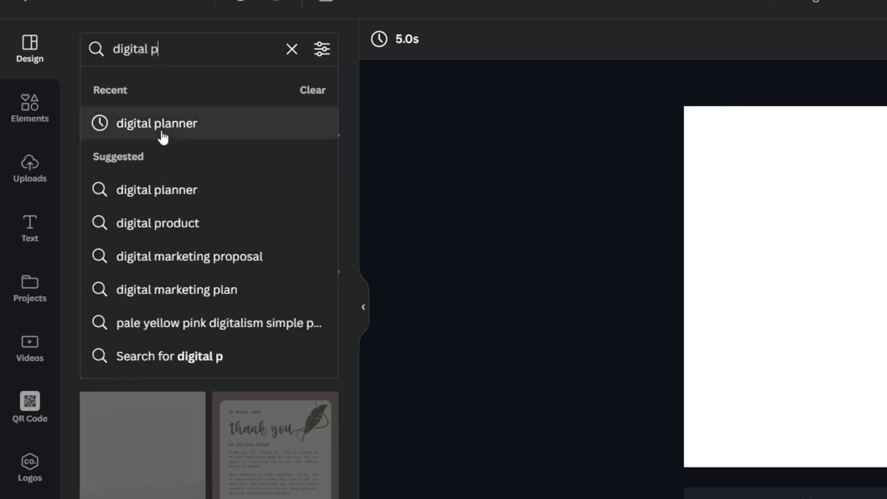
pyautogui.click(215, 132)
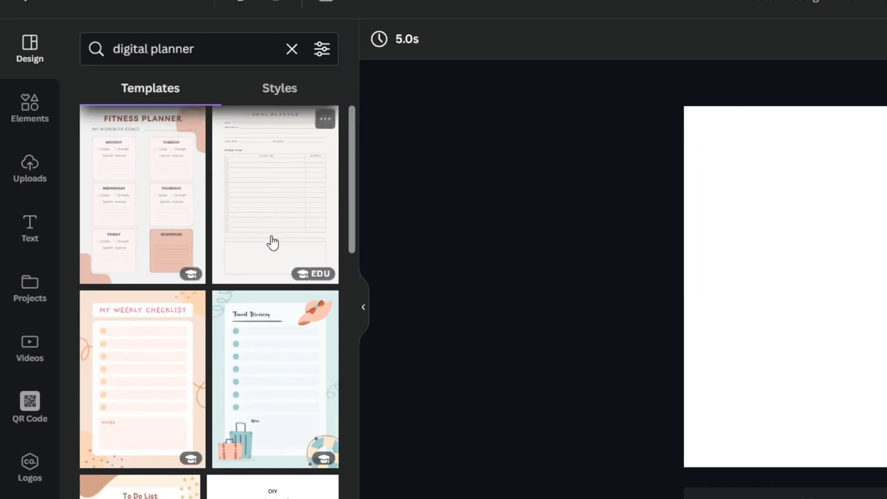
# - Find the beige Daily Agenda template among the results and apply it to the blank page
pyautogui.scroll(-10, 257, 274)
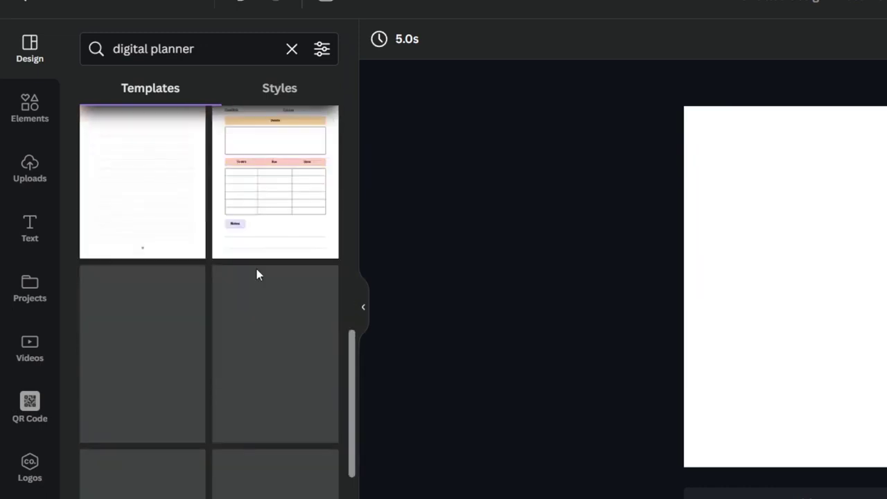
pyautogui.scroll(-8, 258, 276)
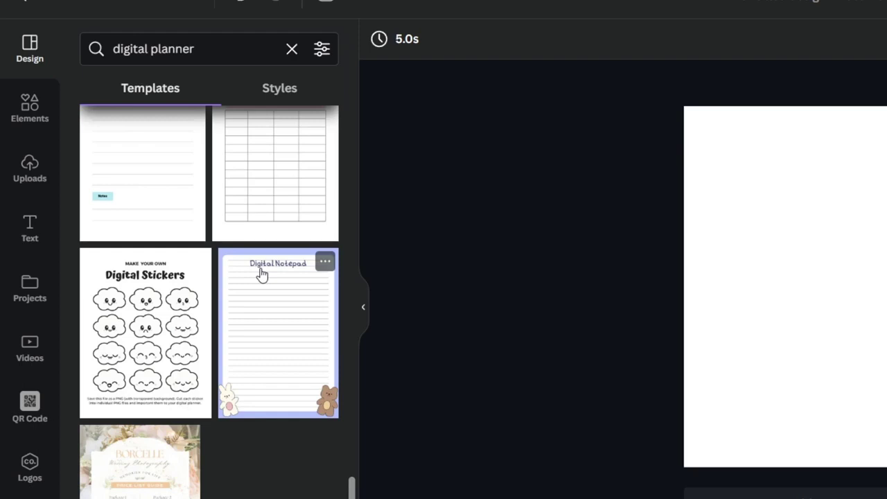
pyautogui.scroll(3, 250, 284)
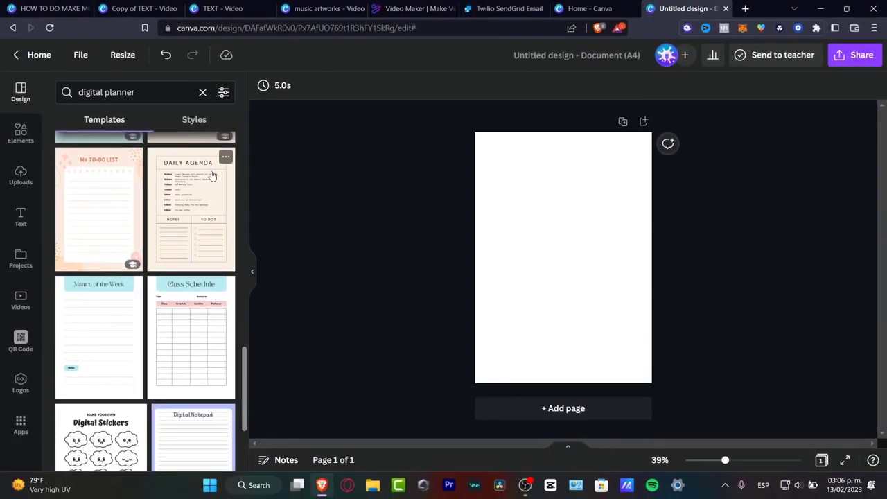
pyautogui.click(196, 229)
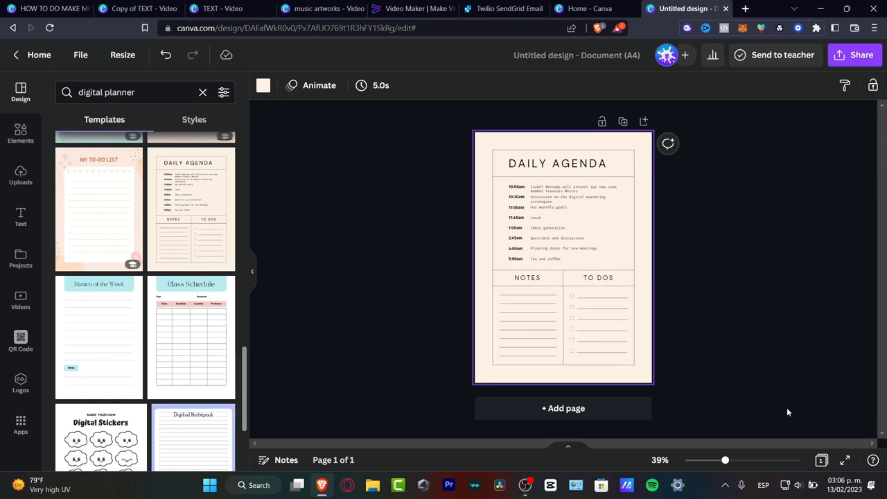
# - Select all elements of the Daily Agenda layout together and change their text font to TAN Pearl
pyautogui.moveTo(726, 461); pyautogui.dragTo(734, 464)
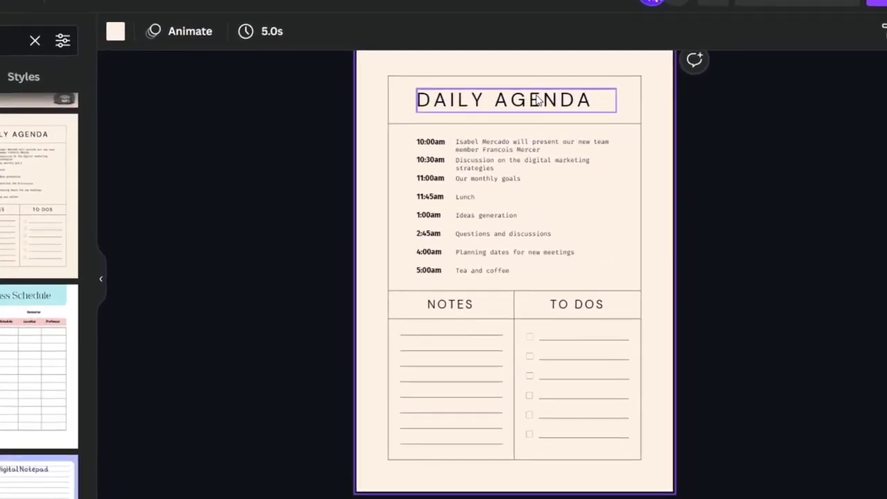
pyautogui.click(538, 101)
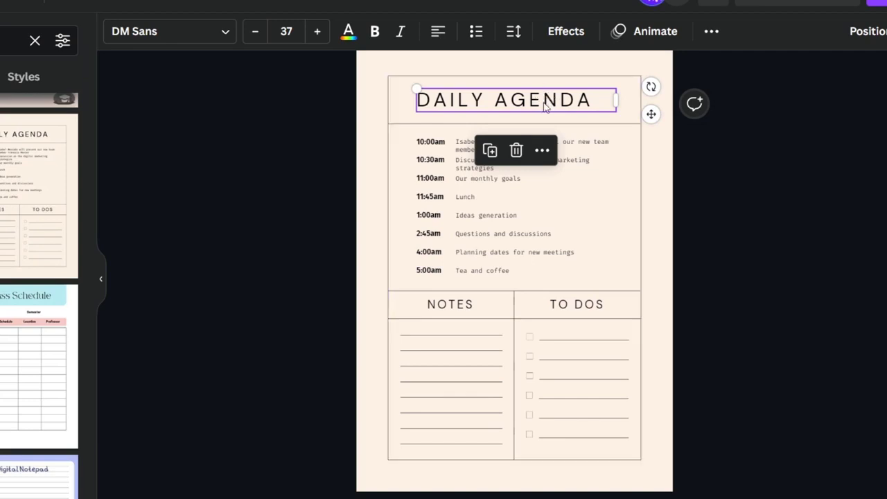
pyautogui.moveTo(303, 69); pyautogui.dragTo(343, 103)
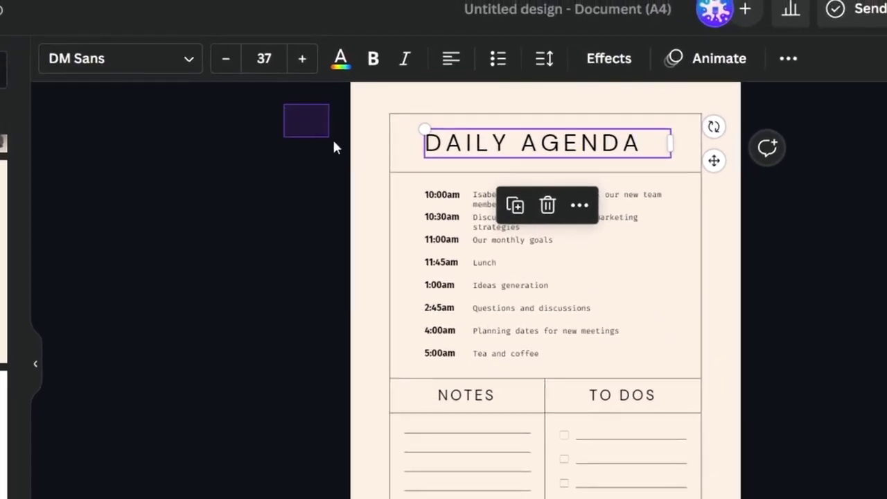
pyautogui.moveTo(334, 147); pyautogui.dragTo(832, 410)
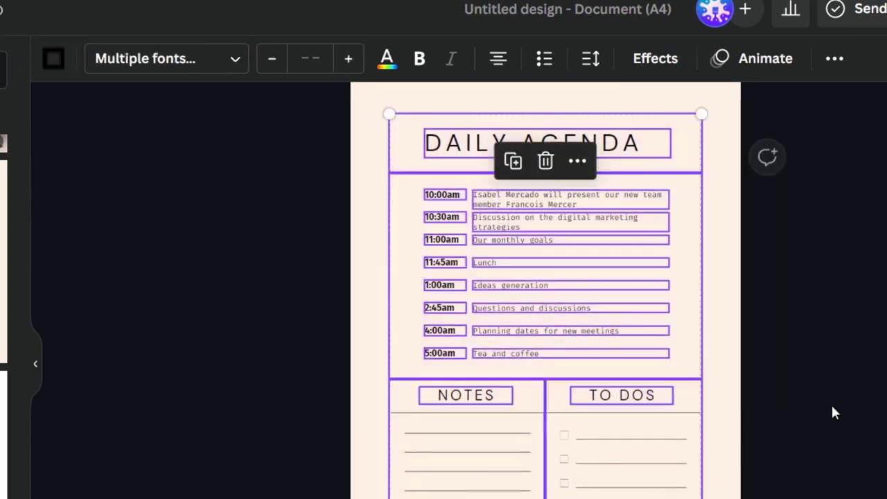
pyautogui.click(194, 63)
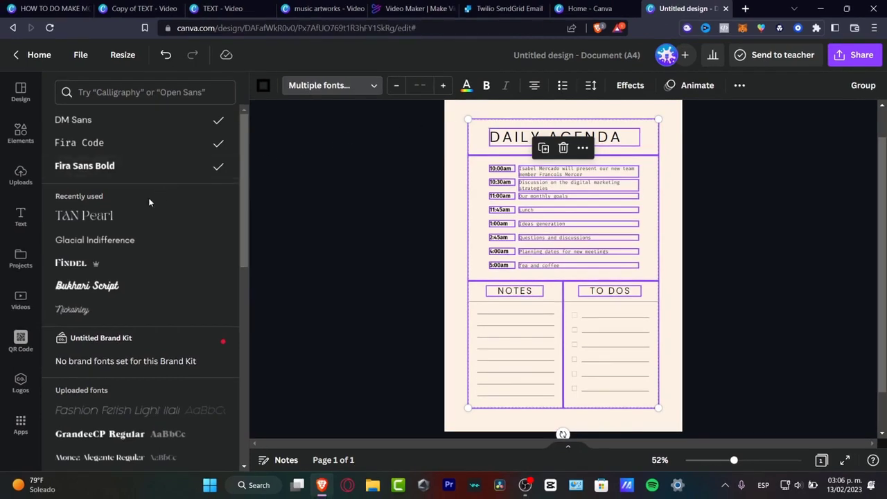
pyautogui.click(118, 220)
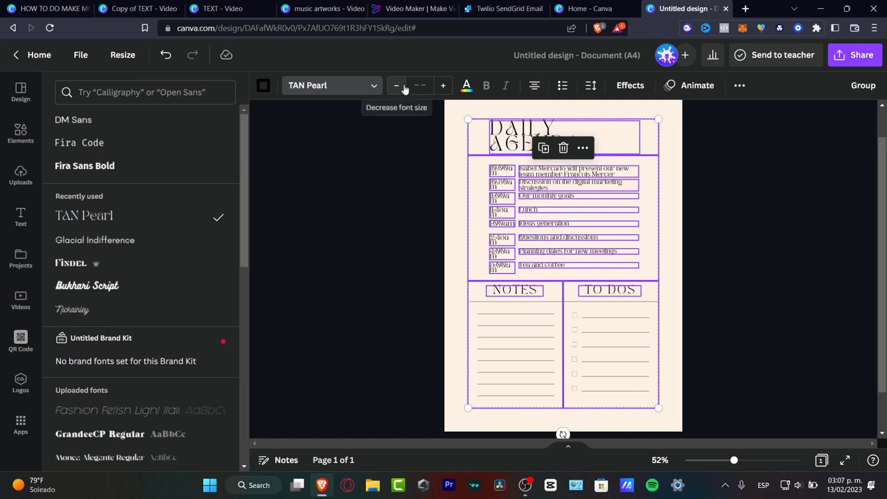
pyautogui.click(707, 234)
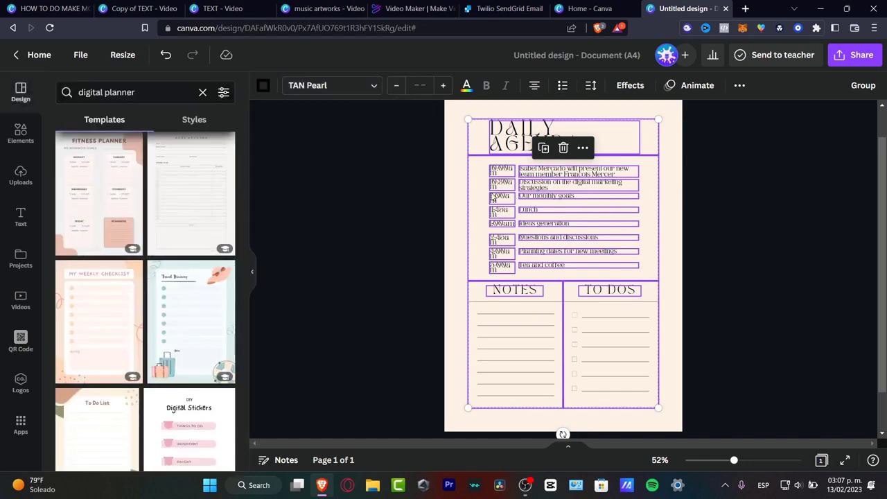
# - Reduce the font size of the schedule's times and entries together until every time fits on one line
pyautogui.click(433, 195)
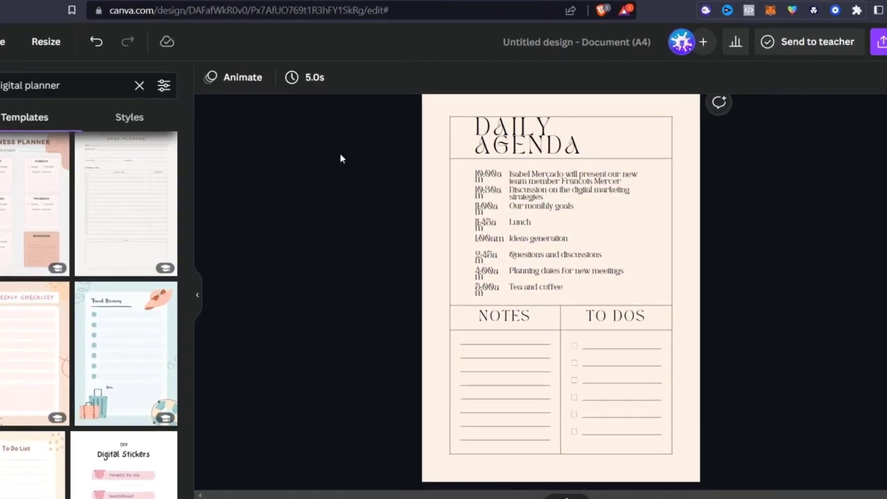
pyautogui.moveTo(374, 149); pyautogui.dragTo(457, 186)
pyautogui.moveTo(406, 165); pyautogui.dragTo(515, 187)
pyautogui.moveTo(469, 234); pyautogui.dragTo(760, 379)
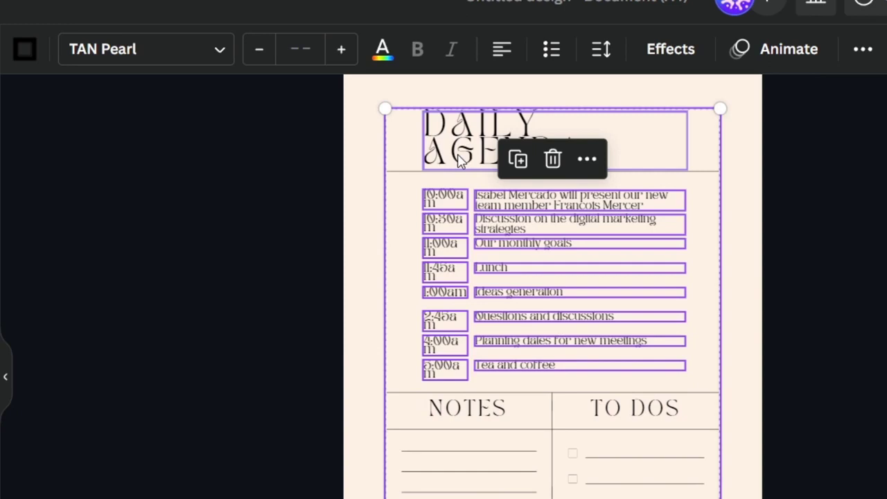
pyautogui.click(260, 50)
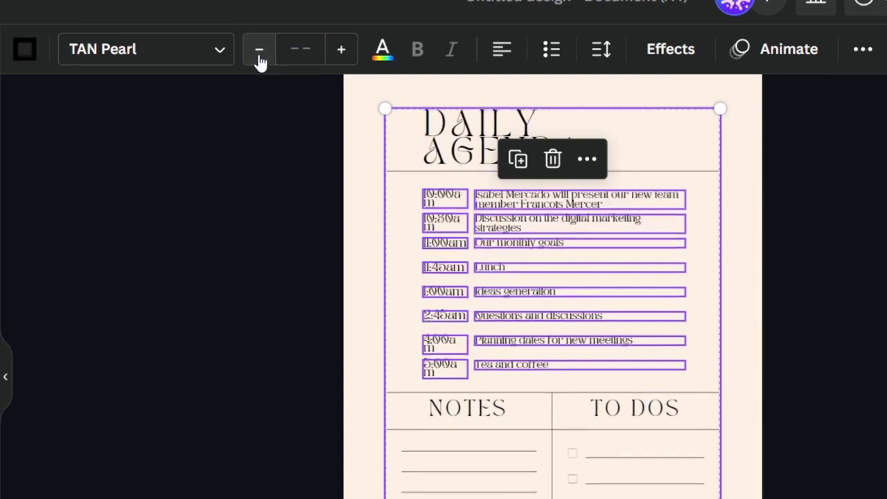
pyautogui.click(259, 50)
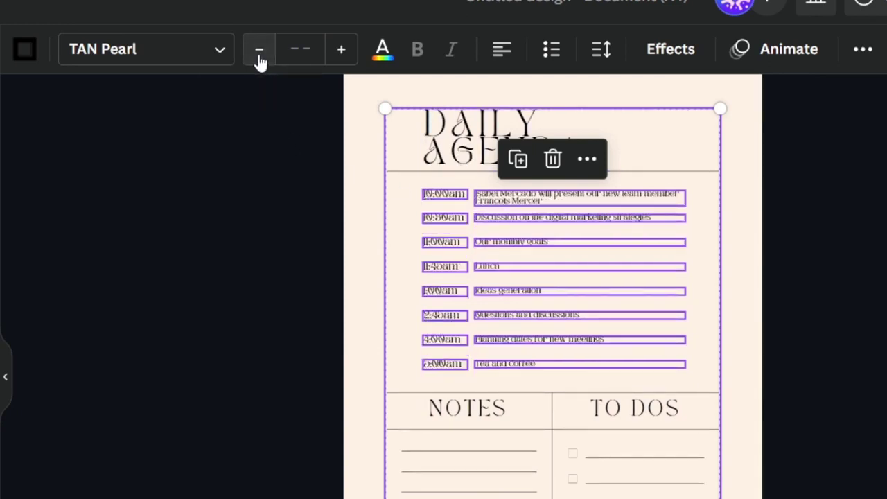
pyautogui.click(281, 247)
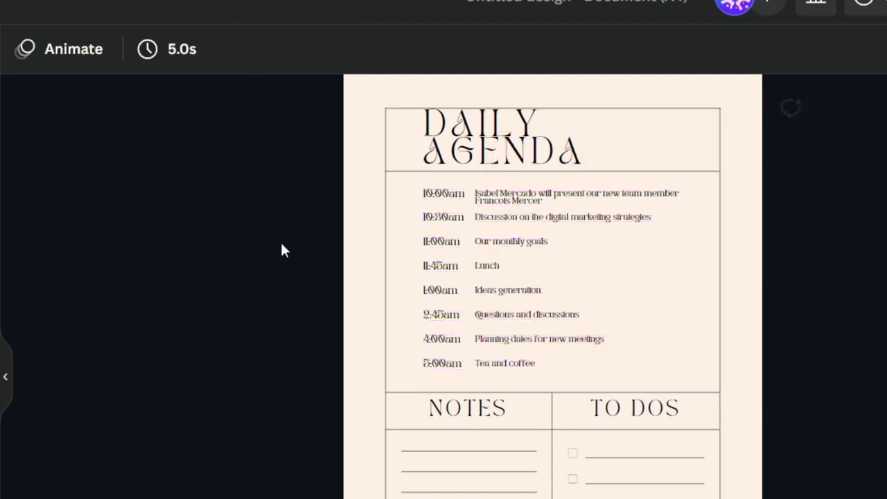
# - Reduce the font size of the DAILY AGENDA title until it fits on a single line
pyautogui.click(444, 128)
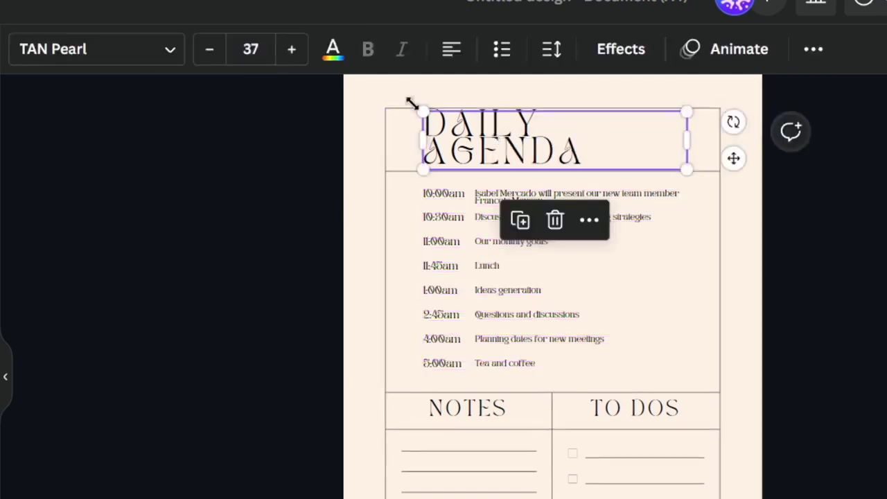
pyautogui.click(211, 54)
pyautogui.click(212, 54)
pyautogui.click(212, 55)
pyautogui.click(212, 54)
# - Set the font size of the NOTES and TO DOS headings to 16
pyautogui.click(473, 350)
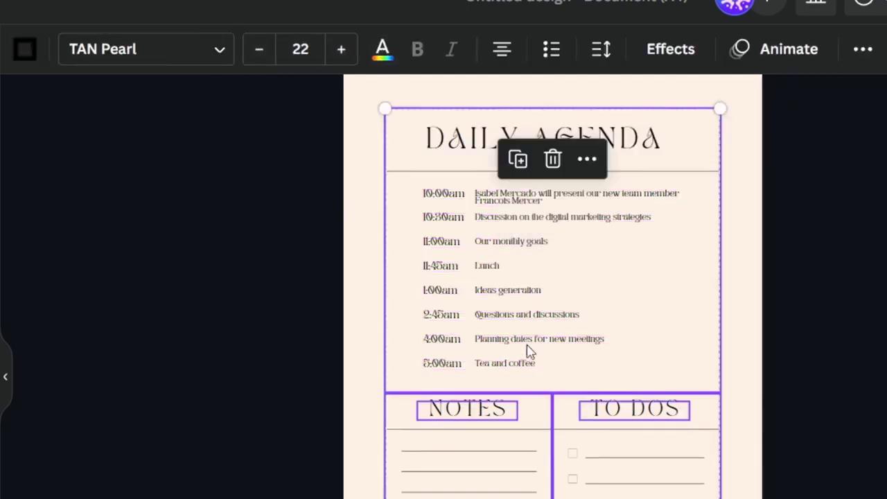
pyautogui.click(258, 54)
pyautogui.click(259, 54)
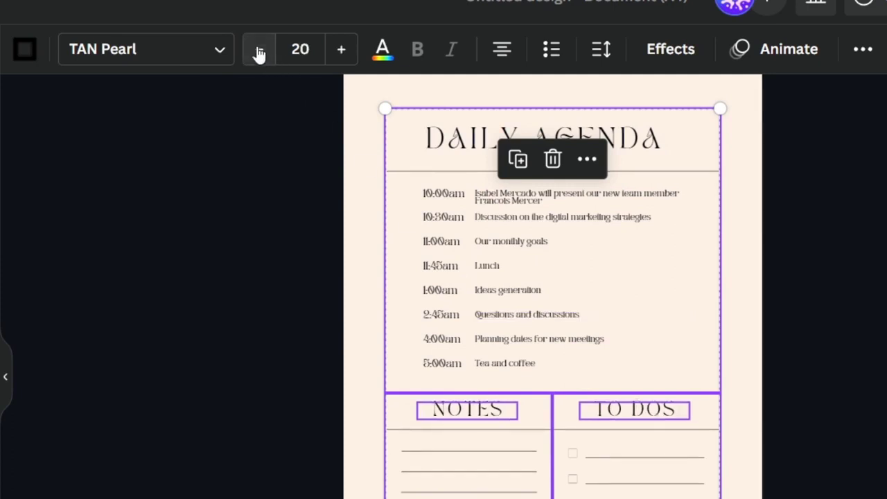
pyautogui.click(258, 54)
pyautogui.click(259, 54)
pyautogui.click(259, 54)
pyautogui.click(259, 54)
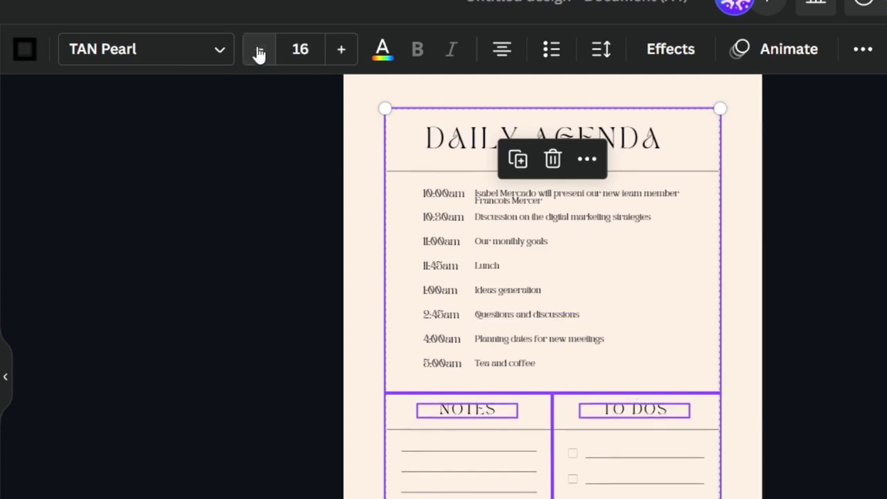
pyautogui.click(270, 255)
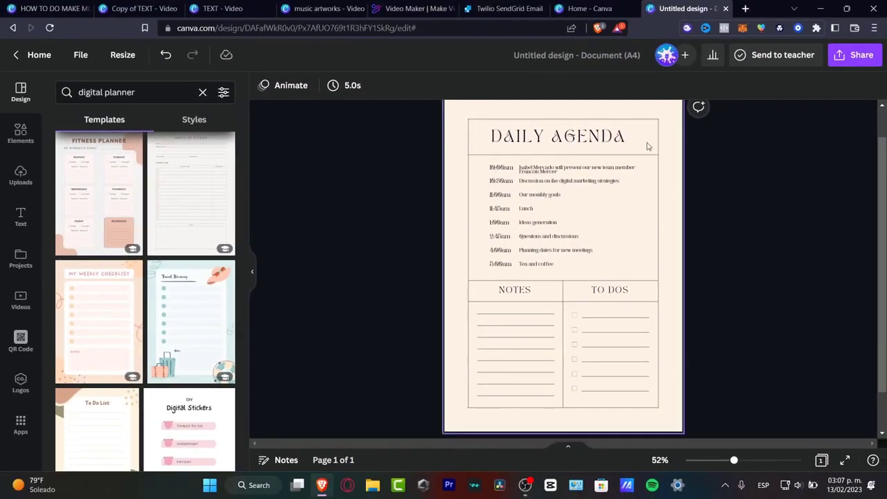
# - Search the graphic elements for "borders" and add the cream floral corner ornament to the page
pyautogui.click(13, 148)
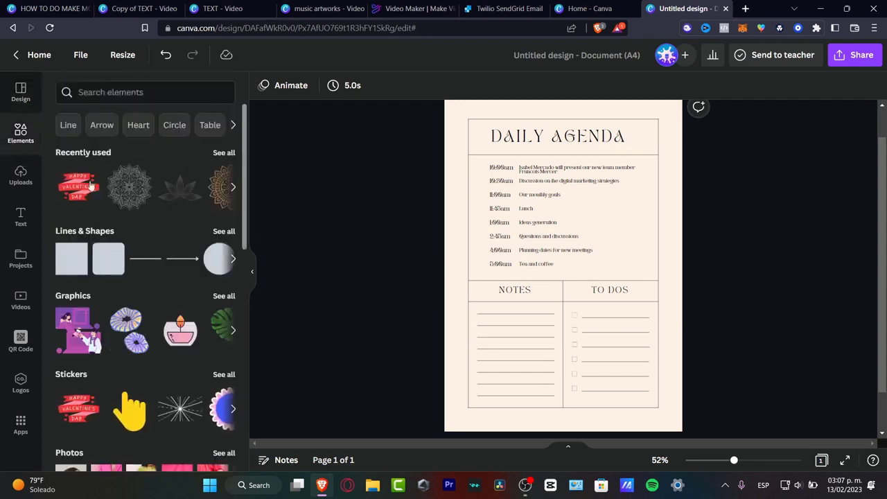
pyautogui.click(115, 92)
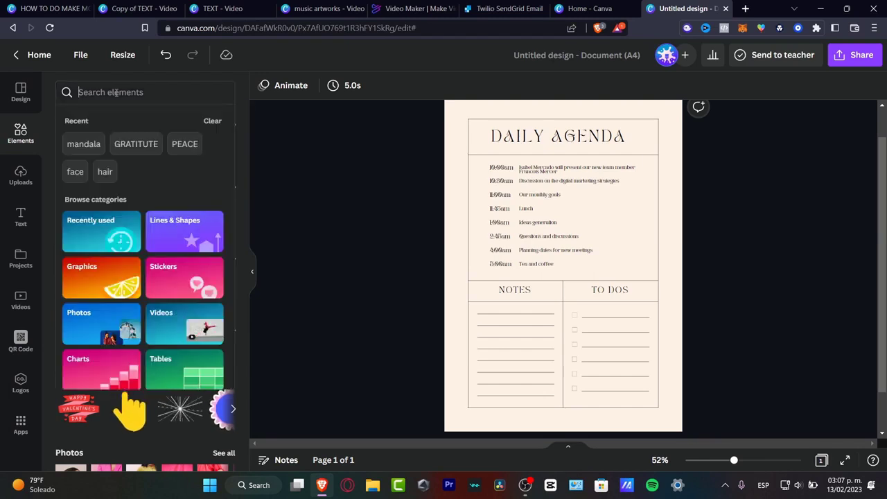
pyautogui.write('borders')
pyautogui.press('Return')
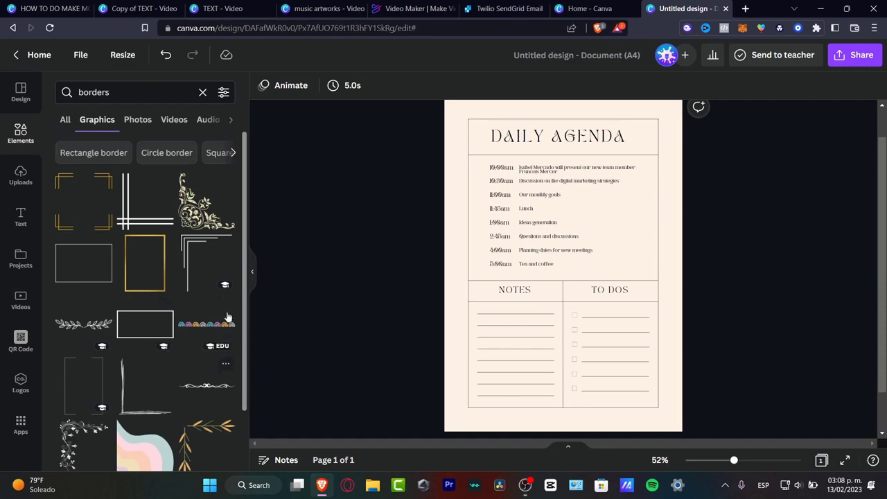
pyautogui.click(206, 211)
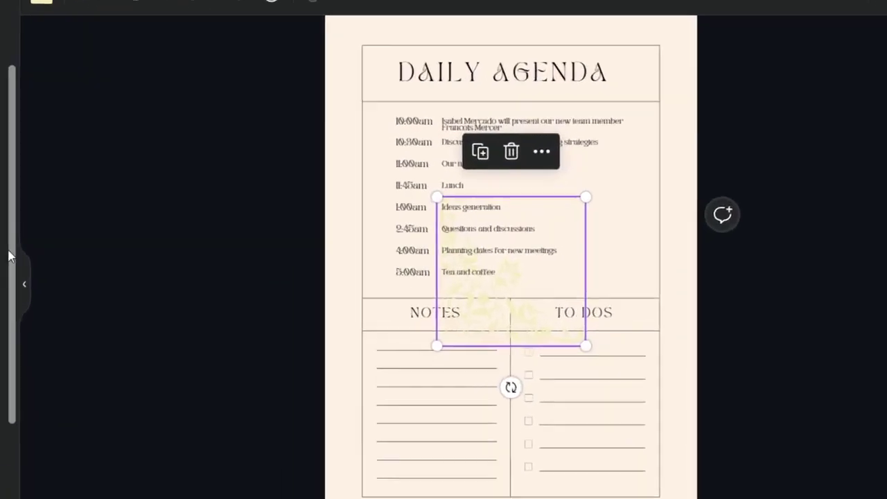
# - Fit the floral ornament into the page's lower-left corner at about 41 × 41 and recolour it brown
pyautogui.moveTo(550, 279); pyautogui.dragTo(560, 289)
pyautogui.moveTo(465, 329); pyautogui.dragTo(330, 491)
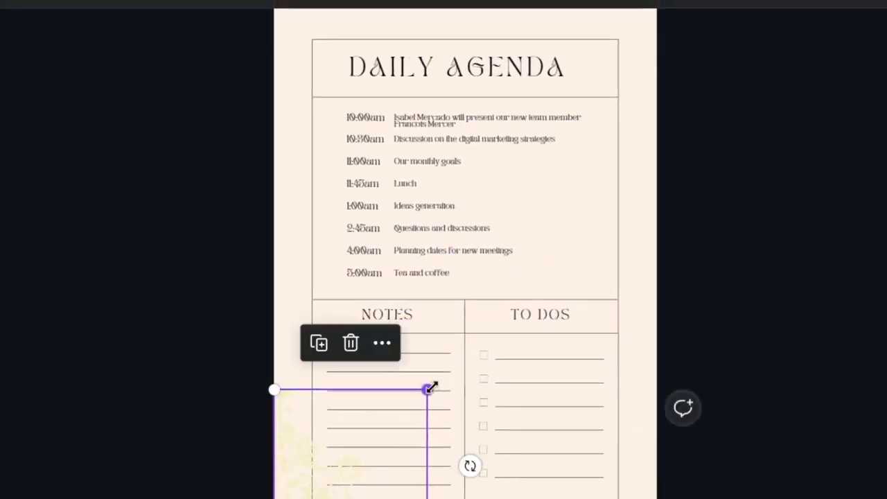
pyautogui.moveTo(430, 387); pyautogui.dragTo(349, 468)
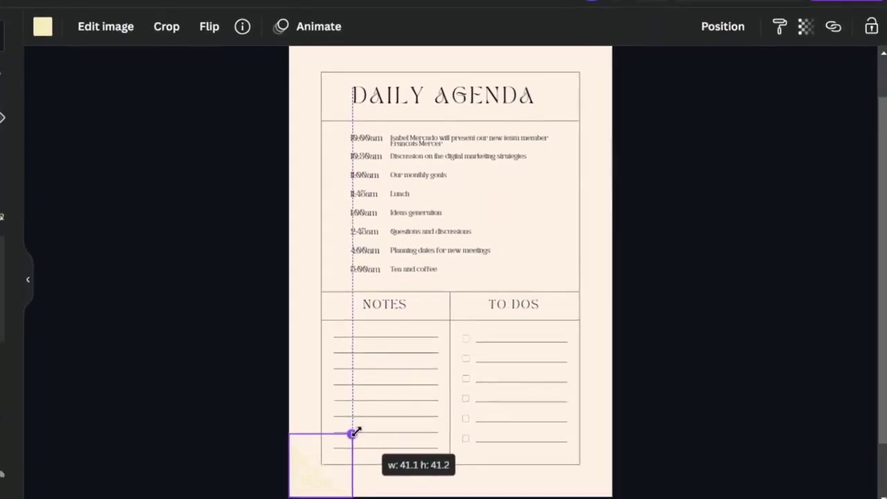
pyautogui.moveTo(354, 432); pyautogui.dragTo(355, 431)
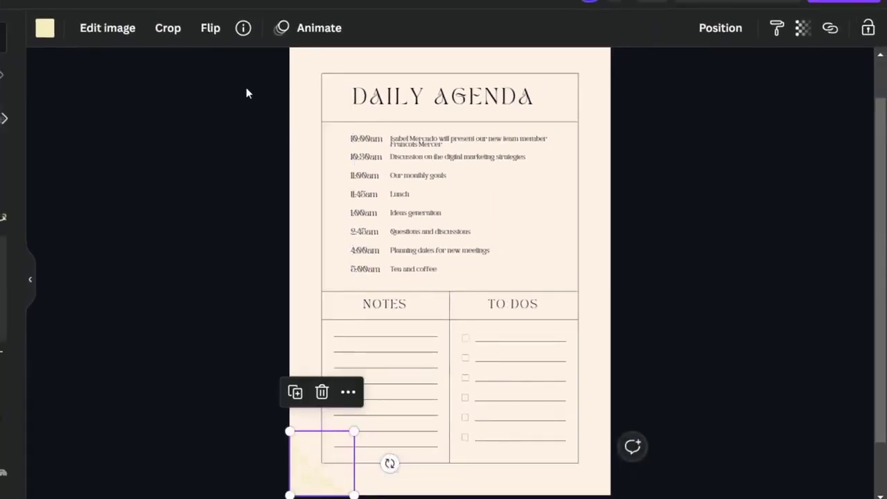
pyautogui.click(46, 29)
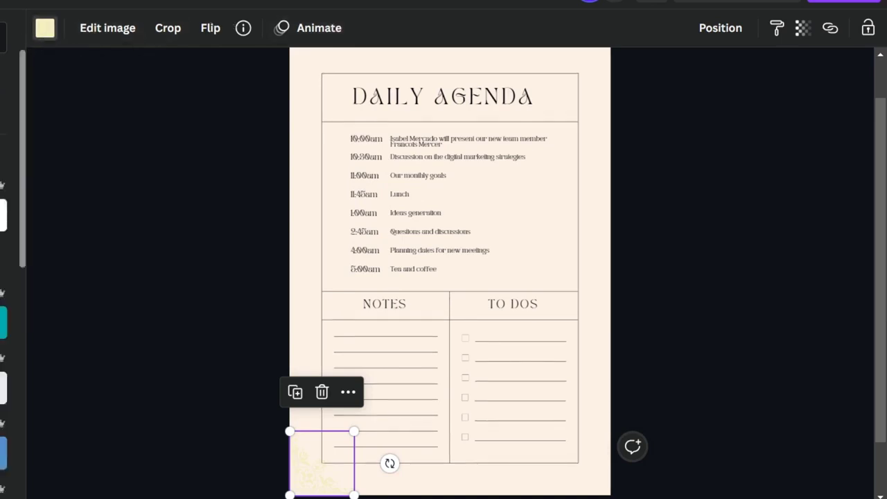
pyautogui.click(1, 323)
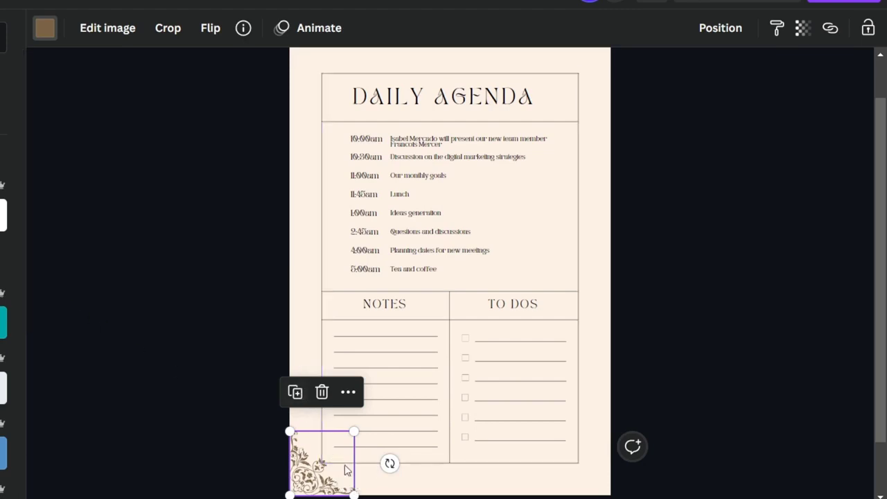
# - Duplicate the brown floral ornament, rotate the copy a quarter turn clockwise and place it in the page's upper-left corner
pyautogui.hotkey('ctrl', 'd')
pyautogui.moveTo(325, 471); pyautogui.dragTo(344, 415)
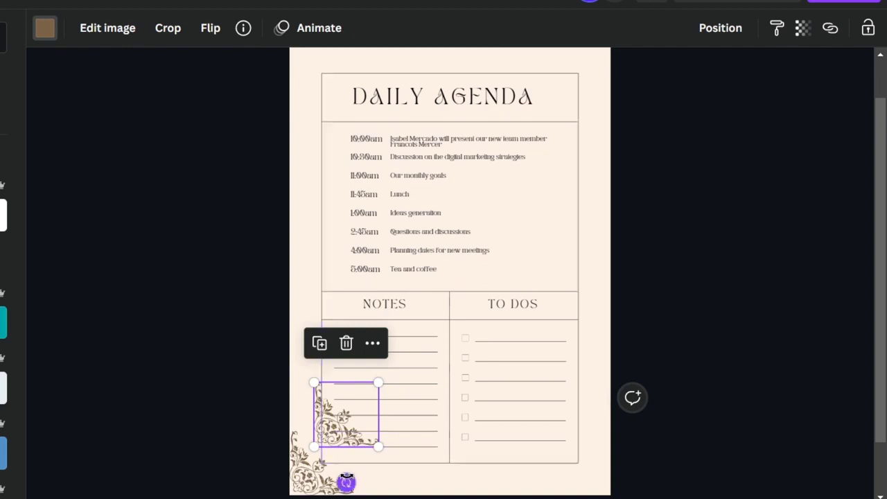
pyautogui.moveTo(346, 482); pyautogui.dragTo(246, 414)
pyautogui.moveTo(322, 405); pyautogui.dragTo(298, 71)
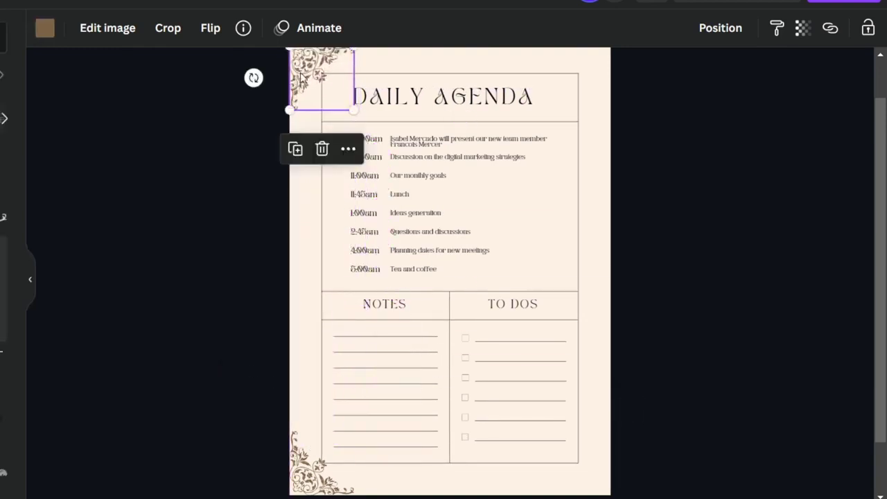
pyautogui.click(270, 371)
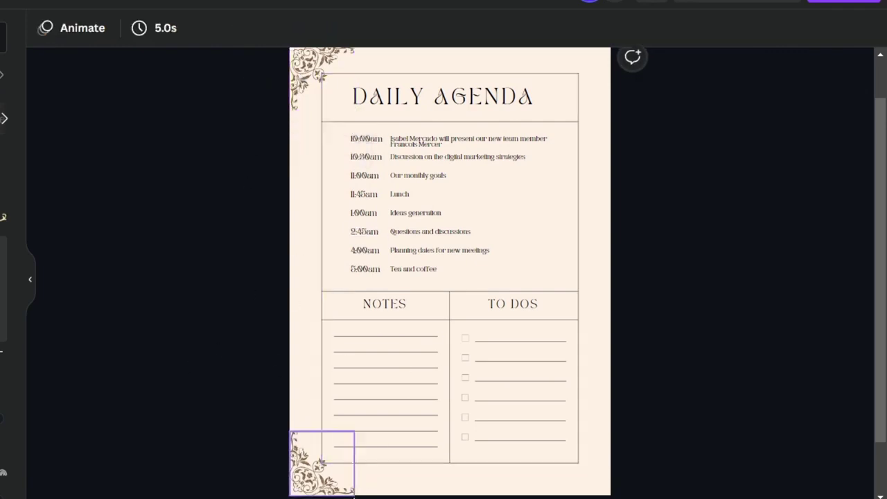
# - Copy the upper-left ornament into the page's upper-right corner and rotate it a quarter turn clockwise to match that corner
pyautogui.click(330, 61)
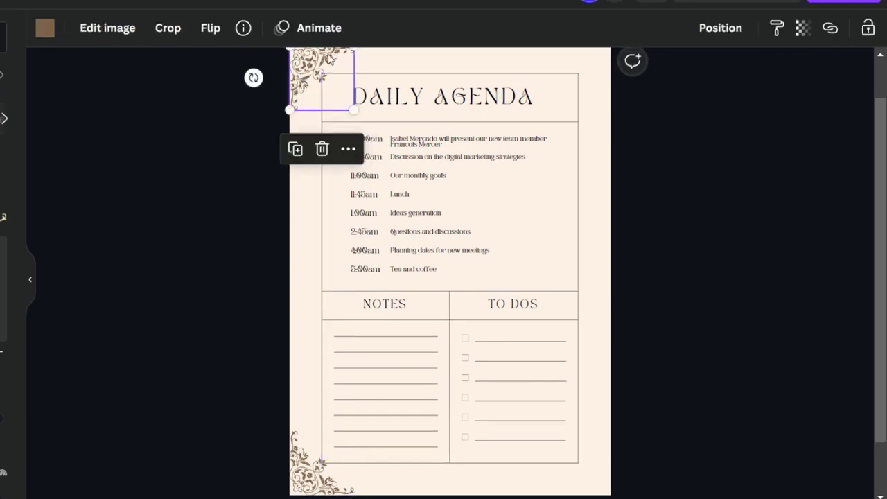
pyautogui.moveTo(330, 64); pyautogui.dragTo(576, 56)
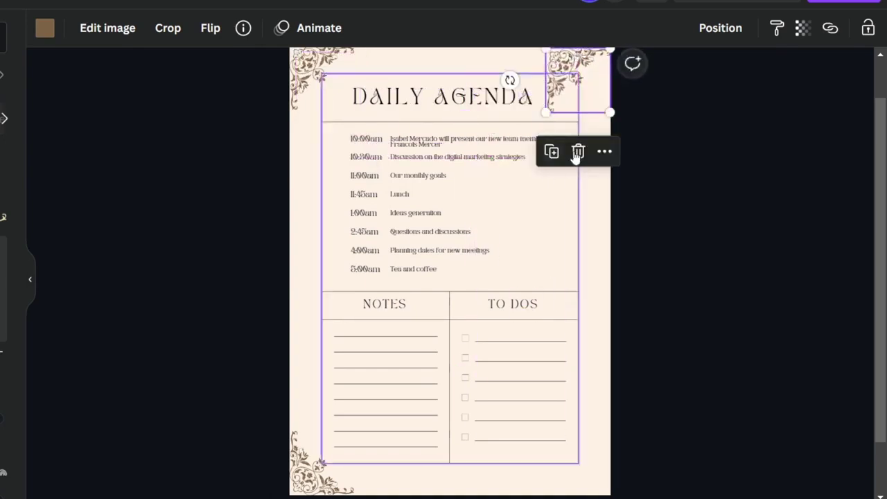
pyautogui.moveTo(510, 81); pyautogui.dragTo(580, 17)
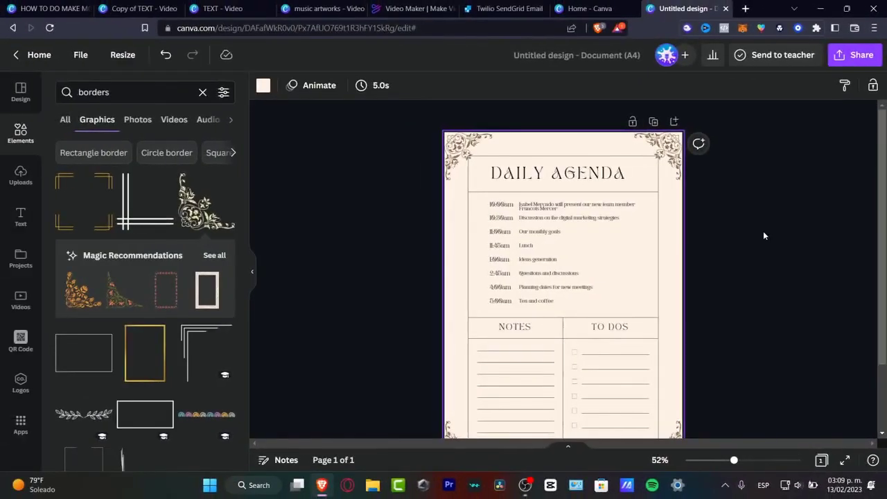
# - Change the page background to the custom light pink #FBE5EE
pyautogui.click(262, 86)
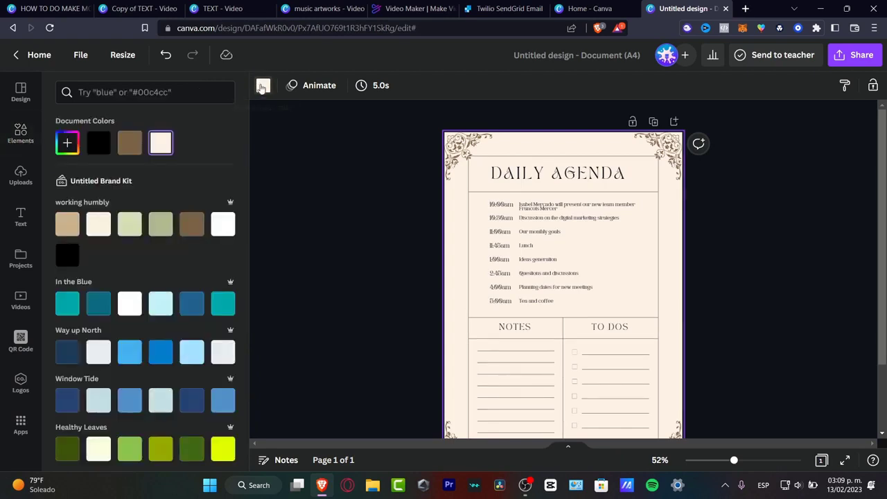
pyautogui.click(67, 143)
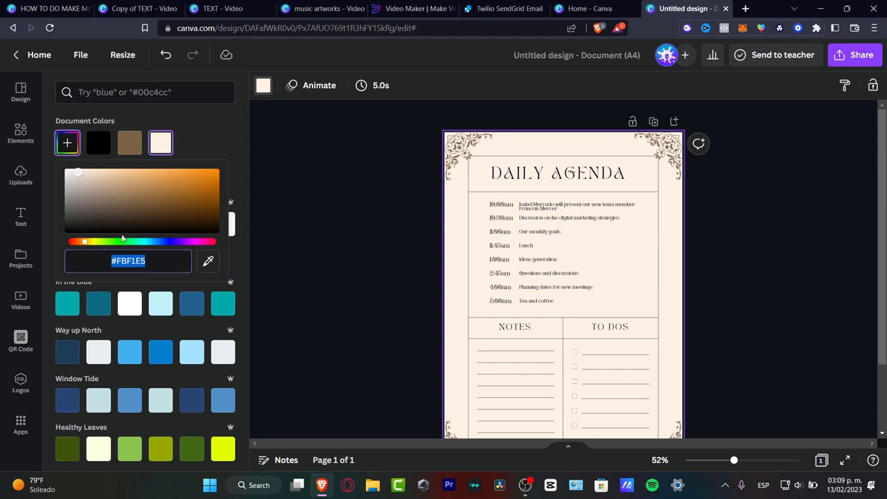
pyautogui.moveTo(132, 244); pyautogui.dragTo(203, 242)
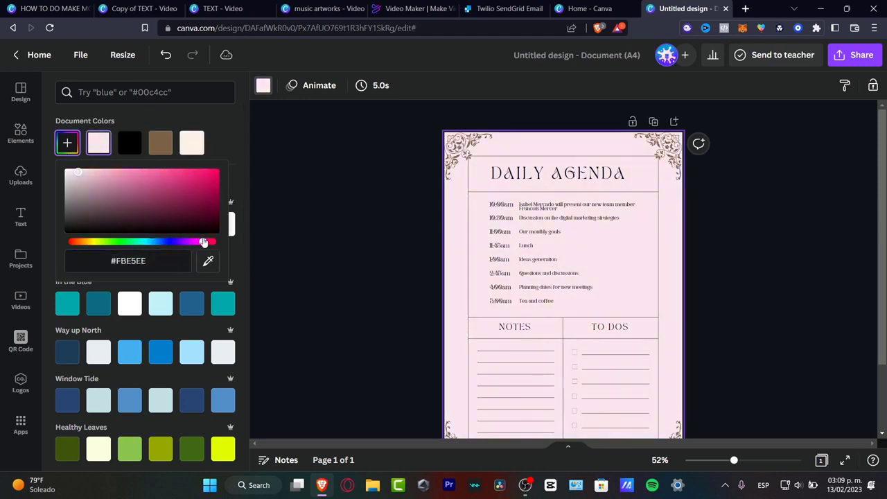
pyautogui.click(352, 191)
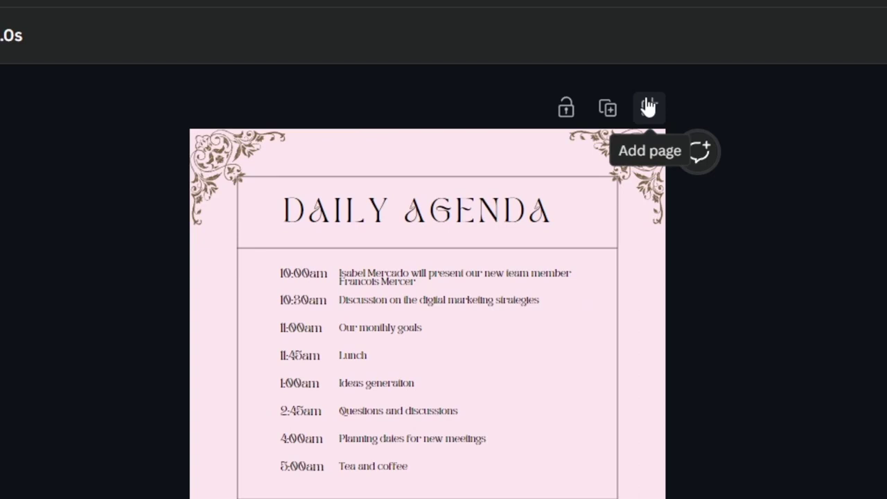
# - Add a blank page after the Daily Agenda page and duplicate the Daily Agenda page itself
pyautogui.click(649, 108)
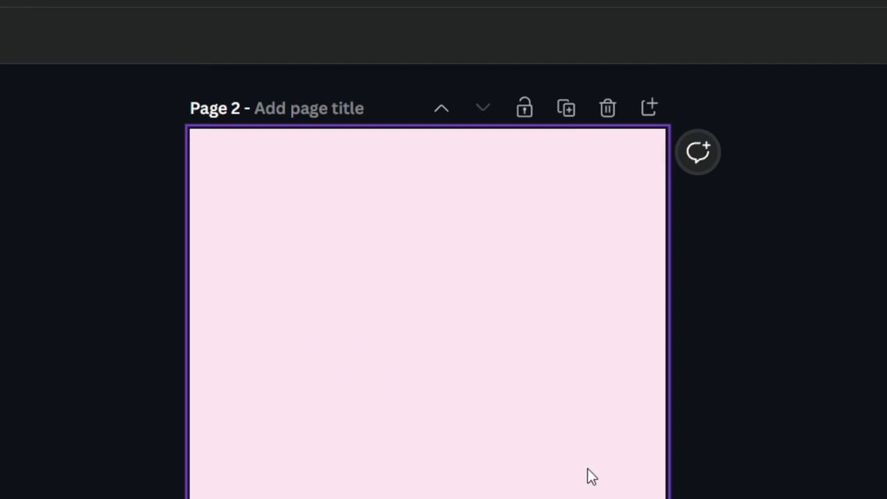
pyautogui.scroll(10, 541, 369)
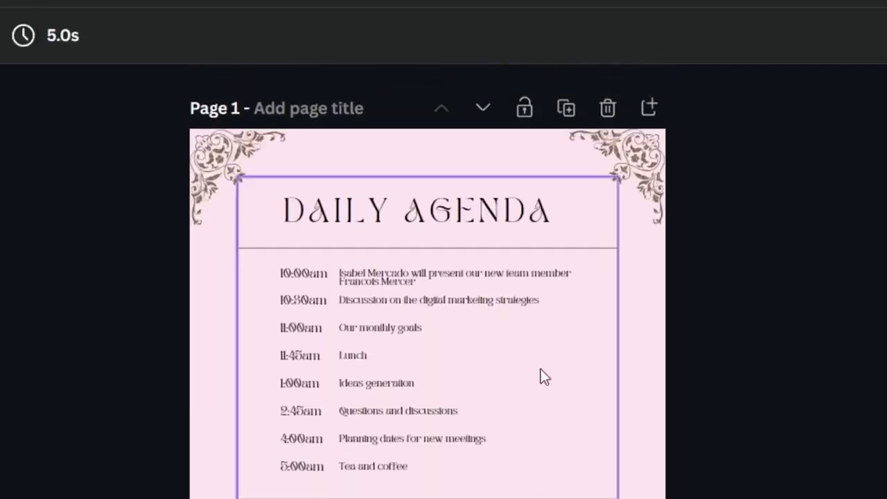
pyautogui.click(566, 109)
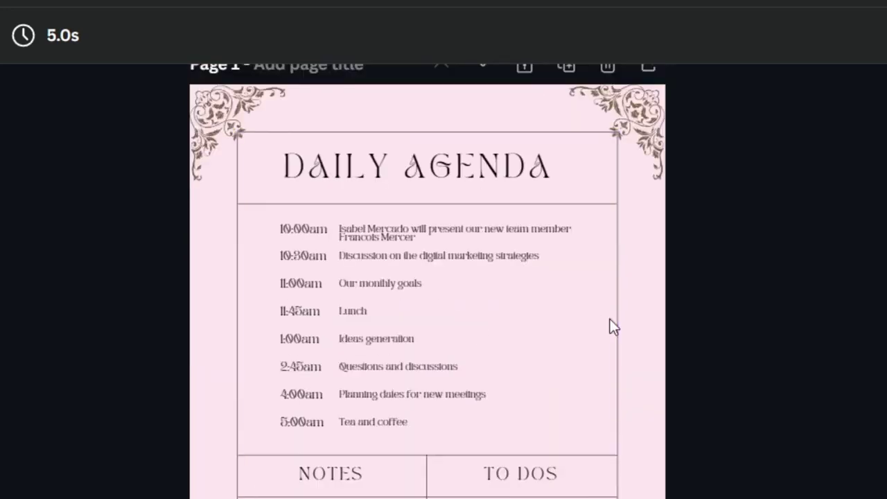
pyautogui.scroll(8, 611, 321)
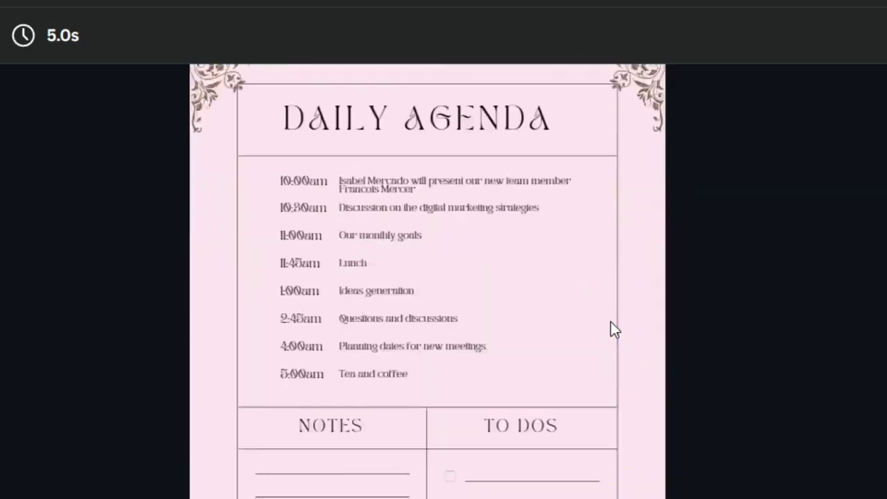
pyautogui.scroll(-4, 611, 322)
pyautogui.scroll(-1, 611, 321)
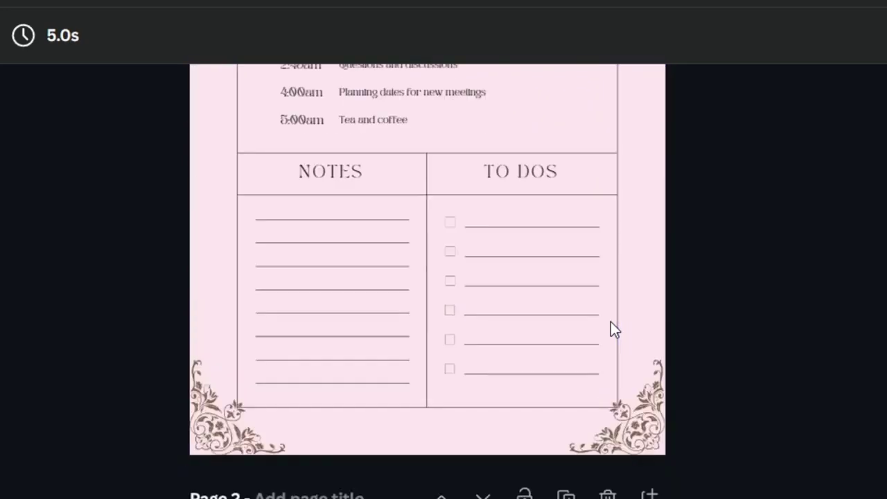
pyautogui.scroll(5, 611, 322)
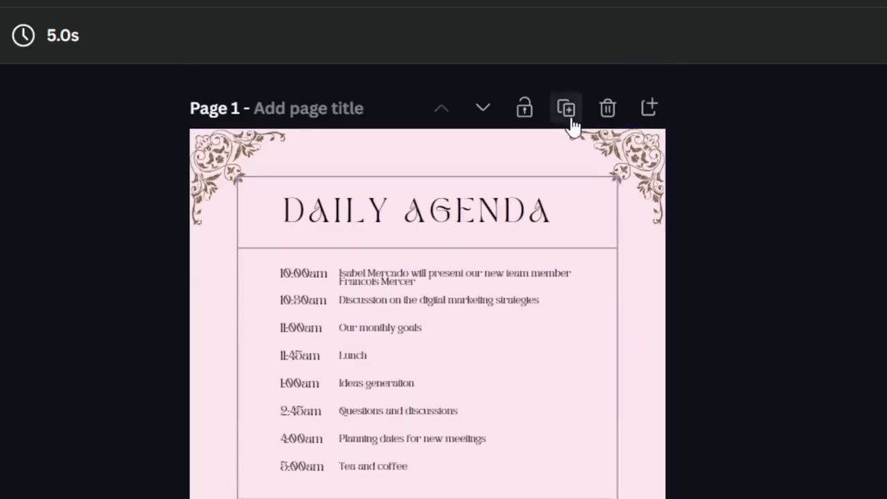
# - Duplicate the Daily Agenda page until seven copies stand ahead of the blank page
pyautogui.click(572, 121)
pyautogui.click(572, 122)
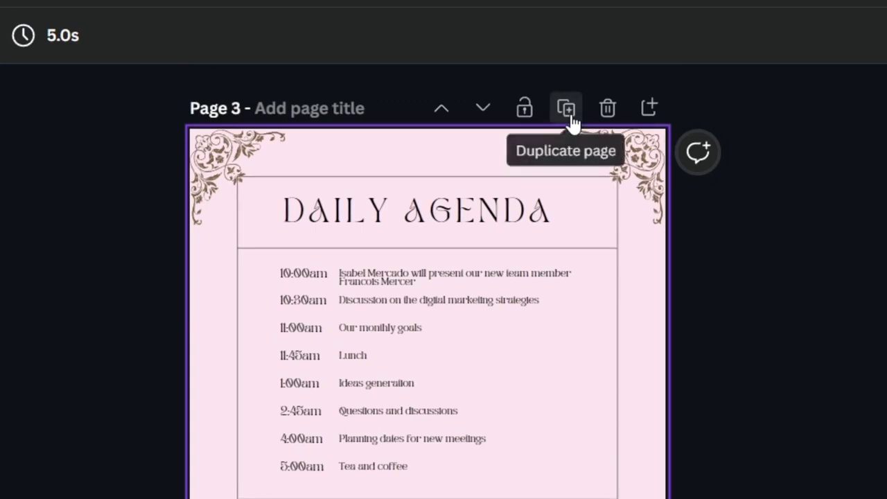
pyautogui.click(572, 121)
pyautogui.scroll(-4, 695, 406)
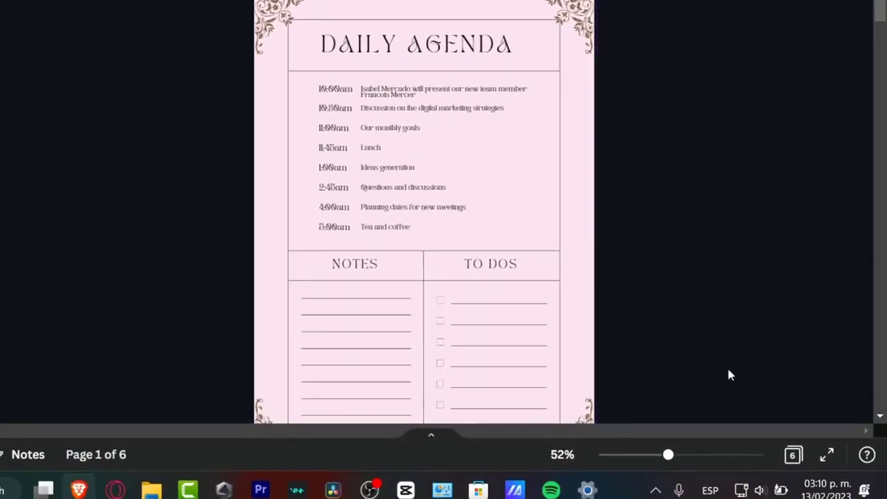
pyautogui.click(793, 455)
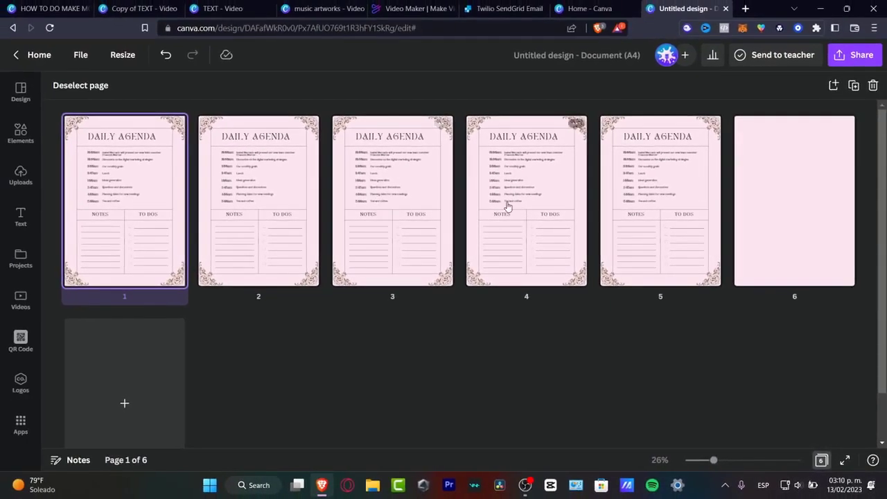
pyautogui.hotkey('ctrl', 'v')
pyautogui.hotkey('ctrl', 'v')
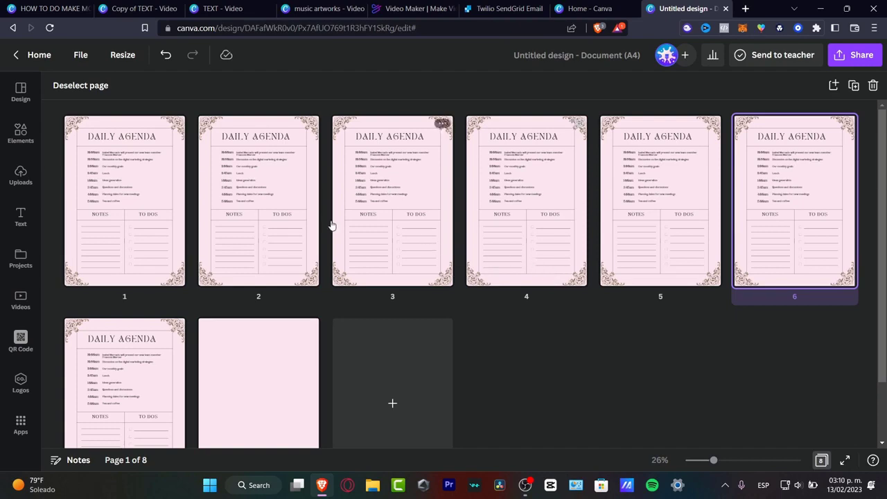
# - Search the templates for "weekly planner" and apply the grey WEEKLY planner design with Monday-to-Sunday and notes boxes to the blank page
pyautogui.doubleClick(257, 363)
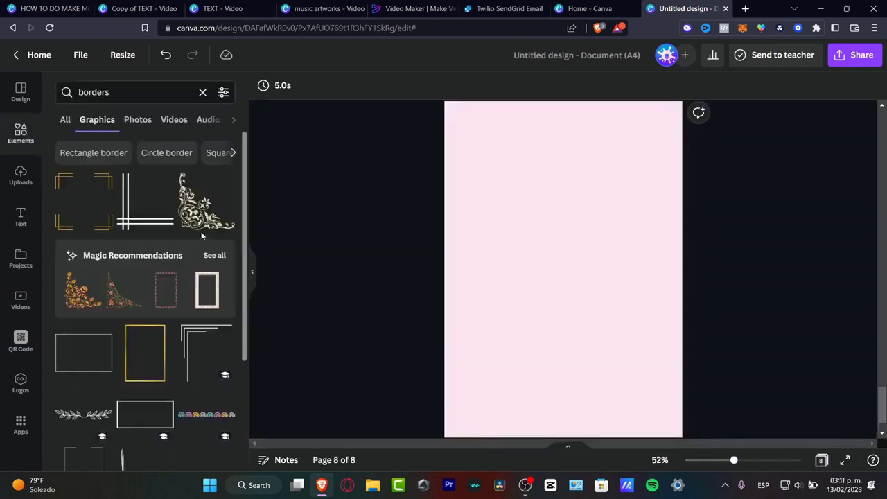
pyautogui.click(23, 104)
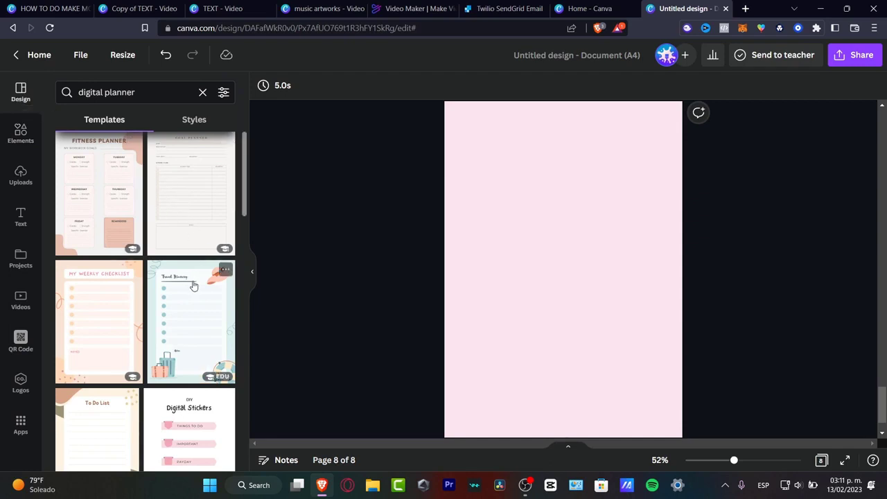
pyautogui.scroll(-5, 166, 256)
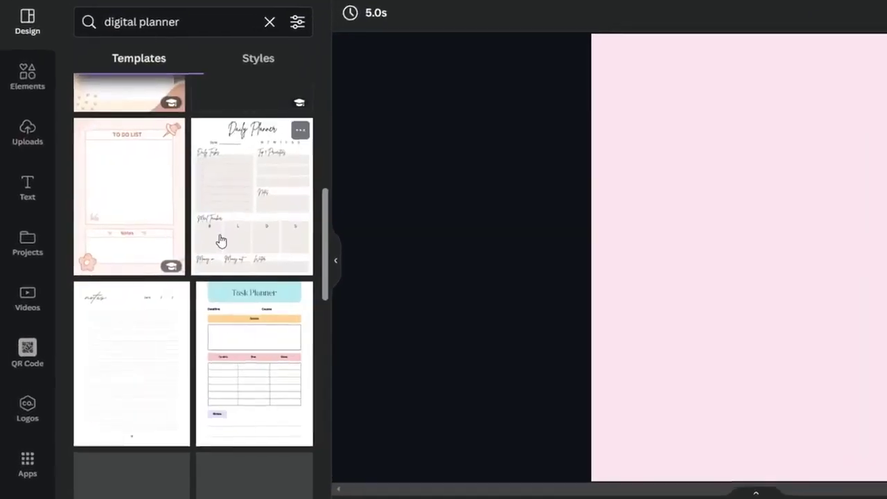
pyautogui.click(159, 25)
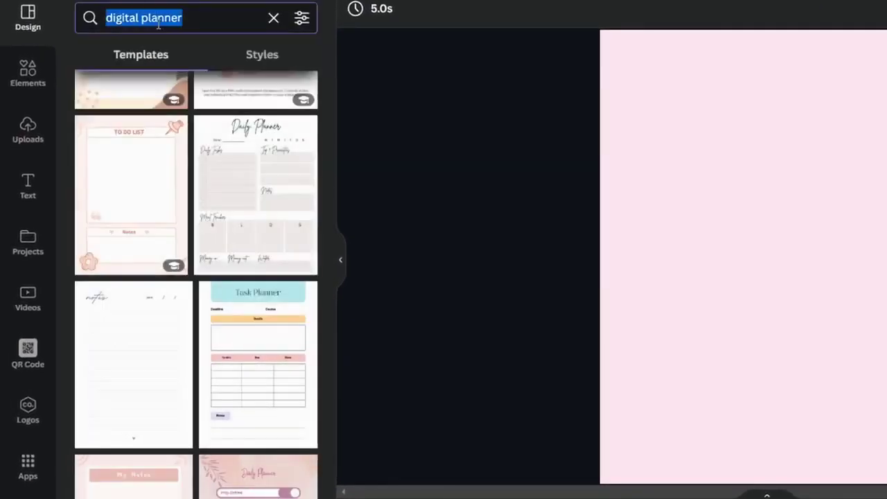
pyautogui.write('weekly ')
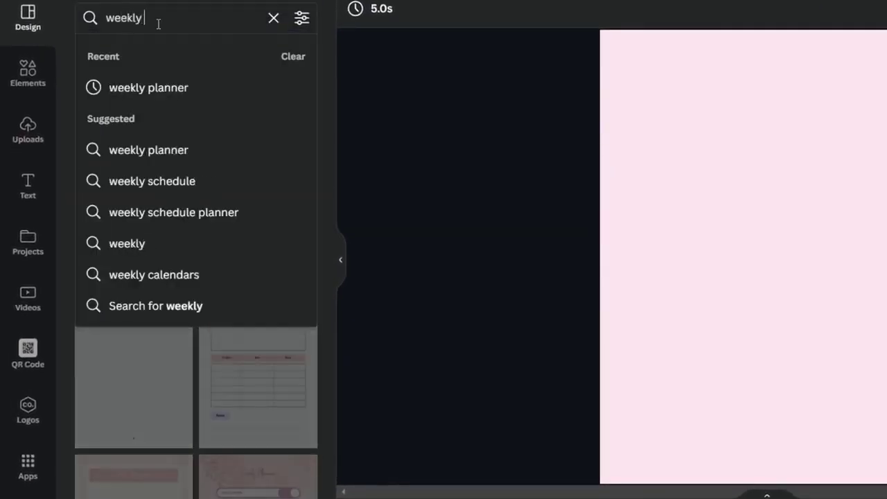
pyautogui.write('planner')
pyautogui.press('Return')
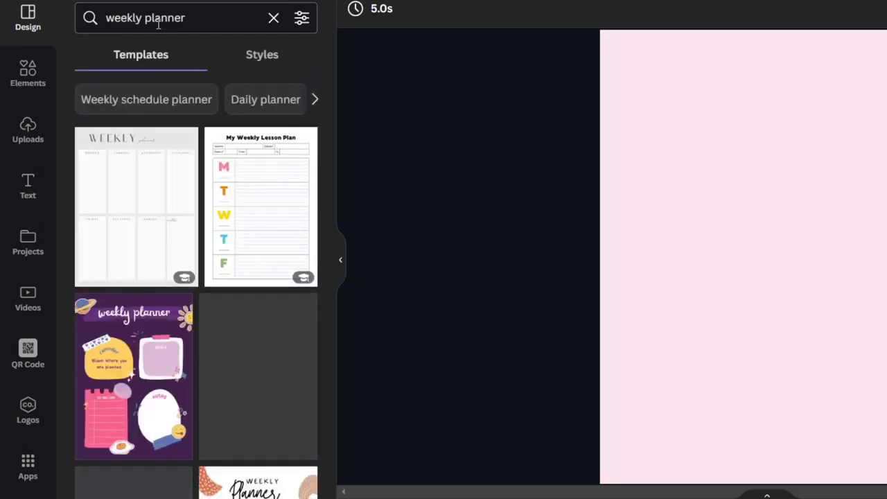
pyautogui.click(120, 174)
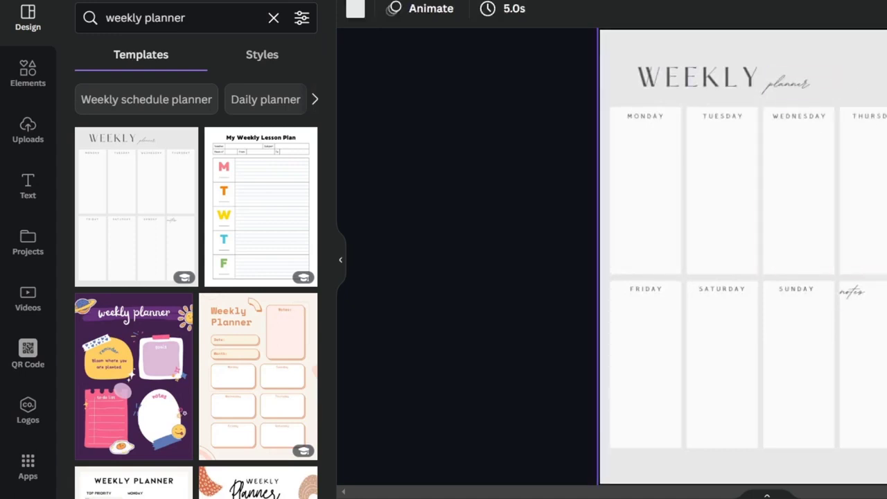
# - Move the weekly planner page to the front and title the pages WEEK and MONDAY through SUNDAY in order
pyautogui.click(884, 495)
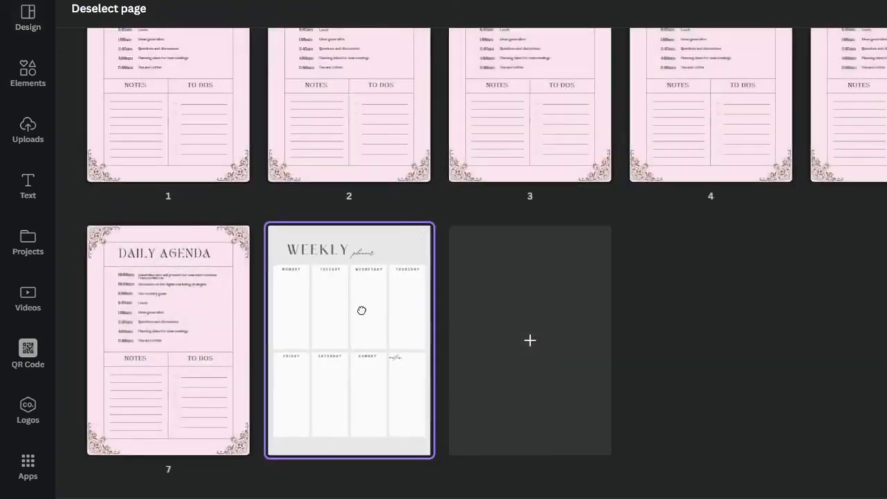
pyautogui.moveTo(362, 311); pyautogui.dragTo(121, 128)
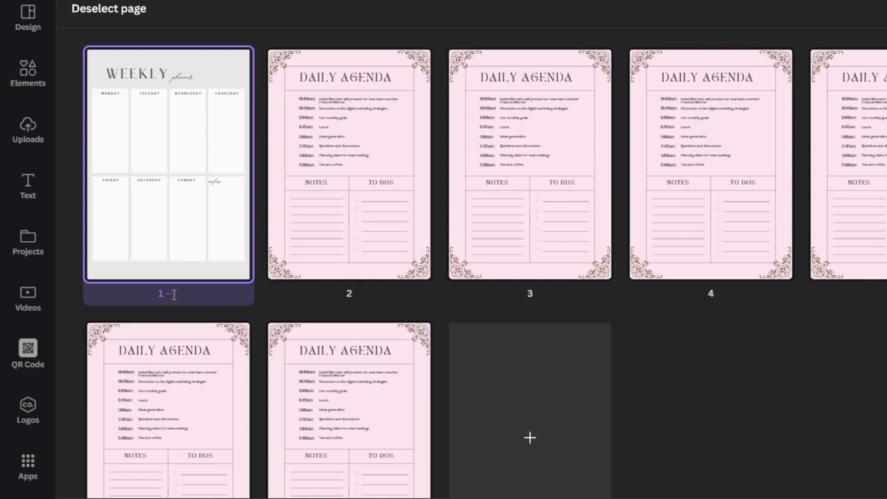
pyautogui.click(360, 296)
pyautogui.write('MONDAY')
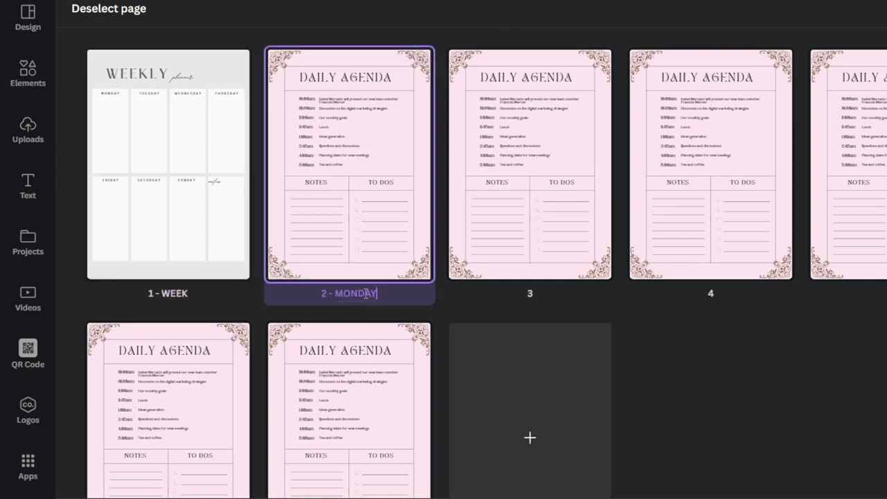
pyautogui.scroll(-3, 534, 279)
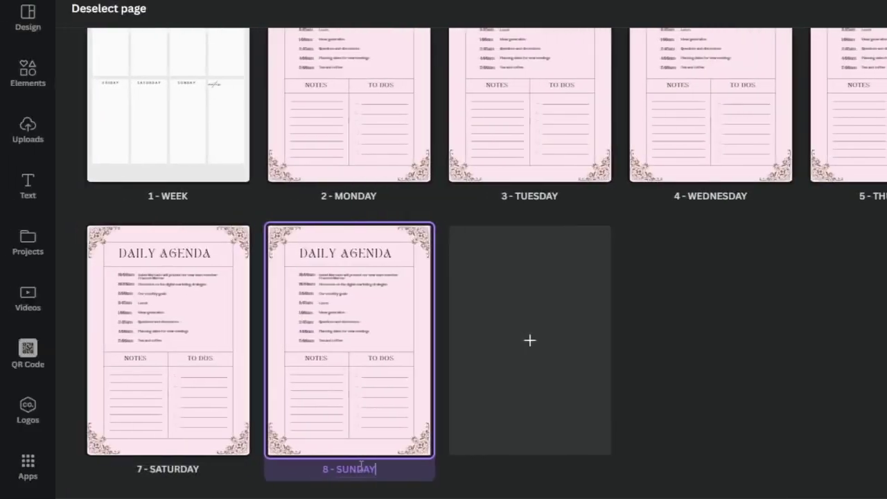
pyautogui.scroll(3, 631, 374)
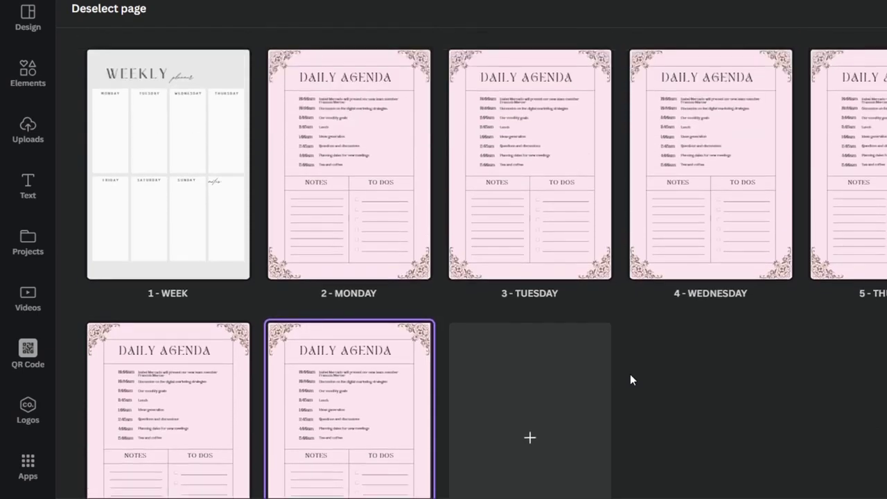
# - Link the Monday box on the weekly planner page to the document page 2 - MONDAY
pyautogui.click(159, 189)
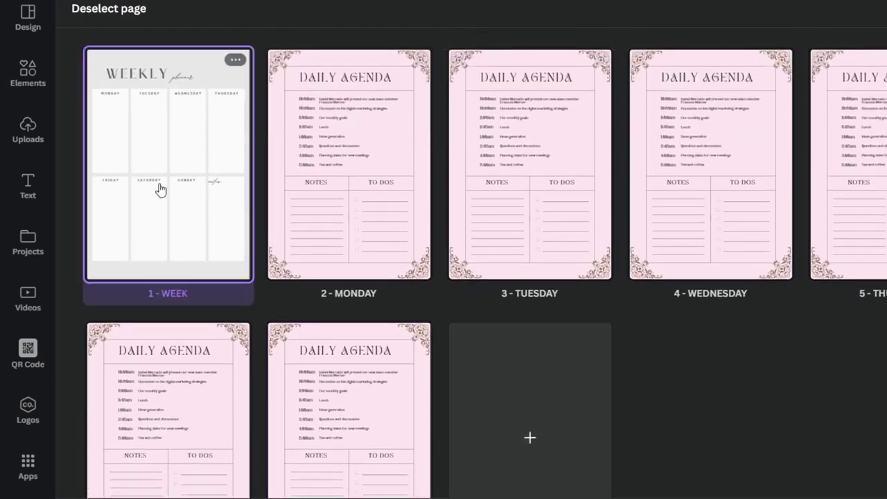
pyautogui.doubleClick(160, 188)
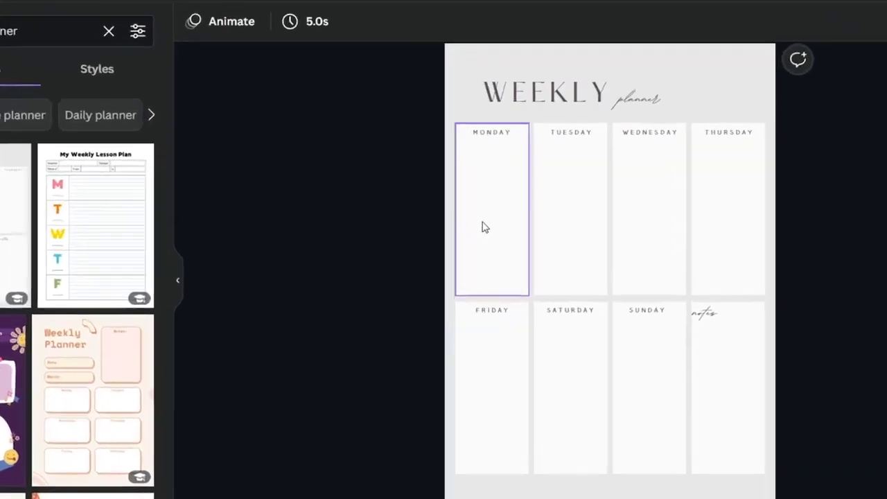
pyautogui.click(473, 234)
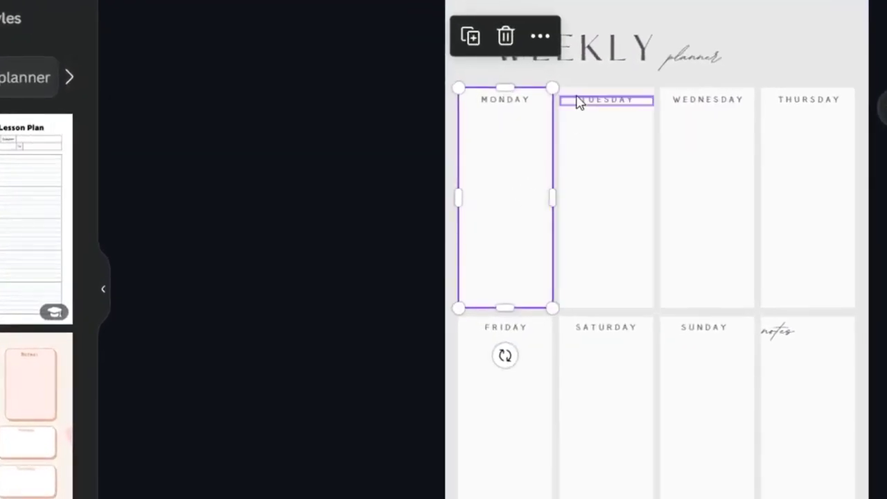
pyautogui.click(540, 36)
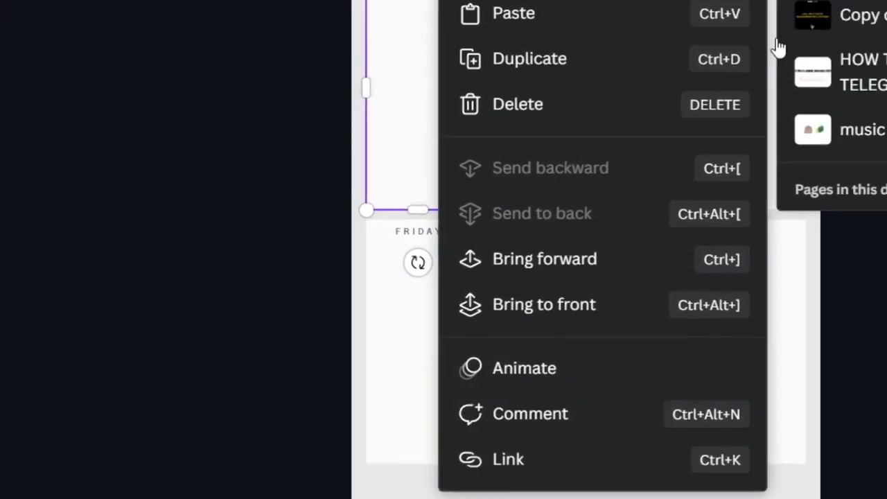
pyautogui.click(687, 438)
pyautogui.scroll(-3, 689, 257)
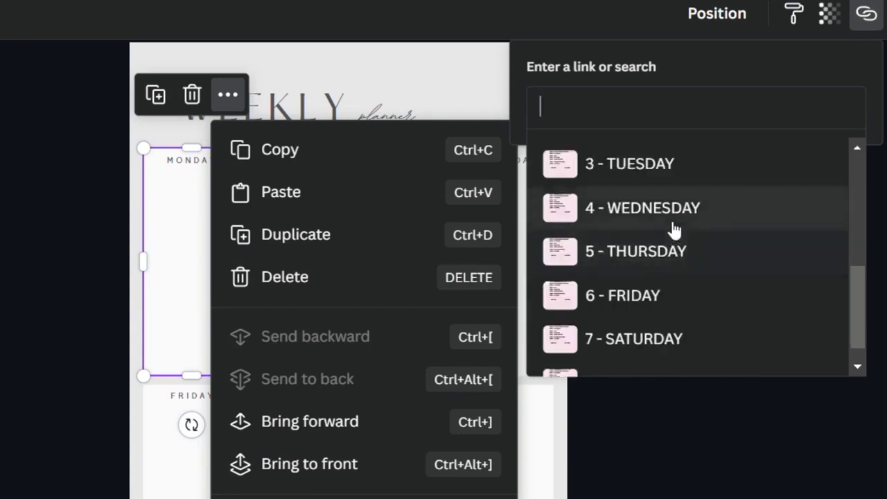
pyautogui.scroll(4, 673, 226)
pyautogui.moveTo(859, 192); pyautogui.dragTo(872, 243)
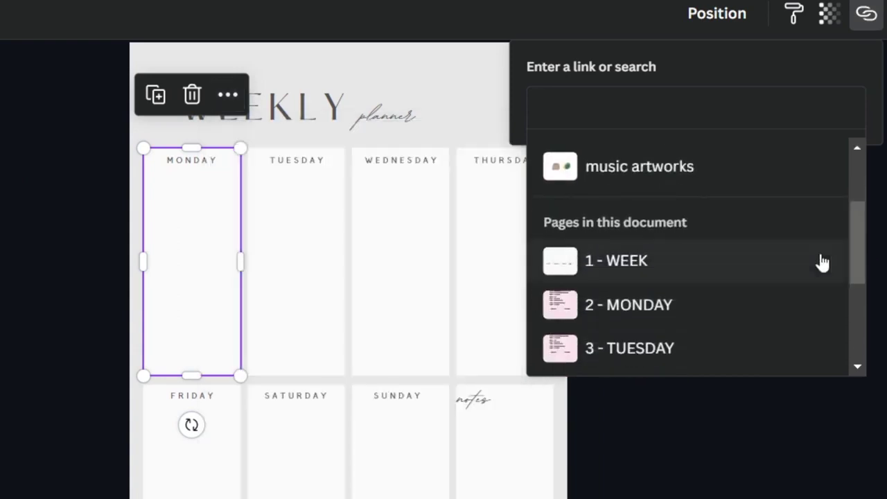
pyautogui.click(697, 309)
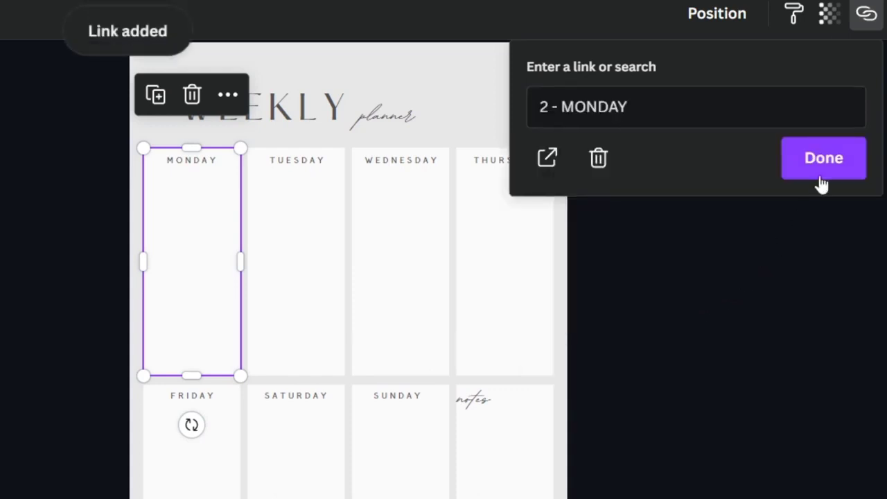
pyautogui.click(837, 157)
# - Link the remaining day boxes to their matching pages and the notes box to page 9 - Untitled
pyautogui.click(312, 236)
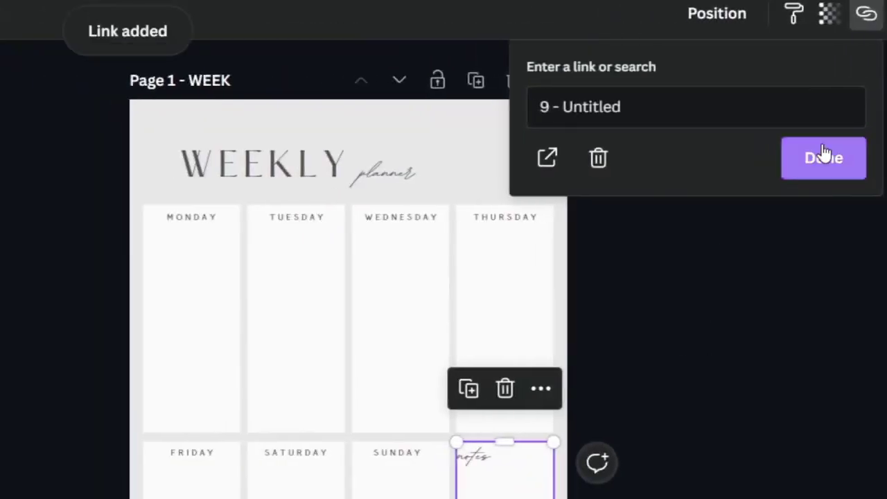
pyautogui.click(825, 155)
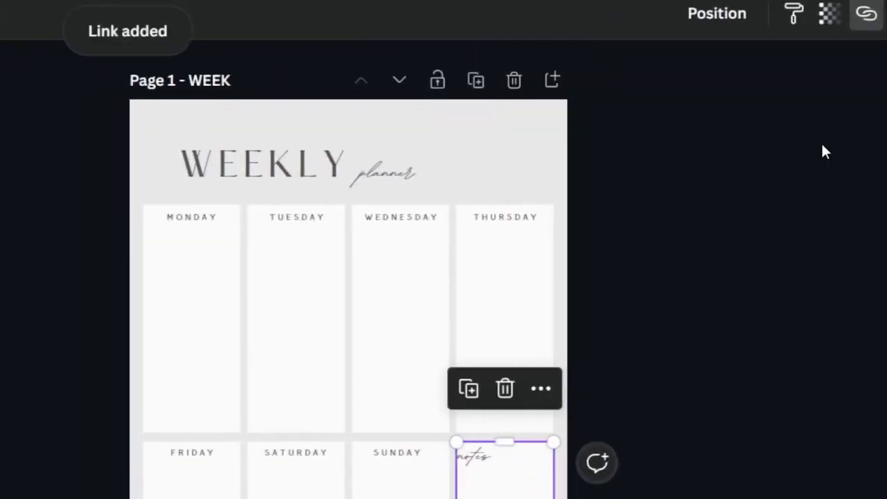
pyautogui.click(675, 338)
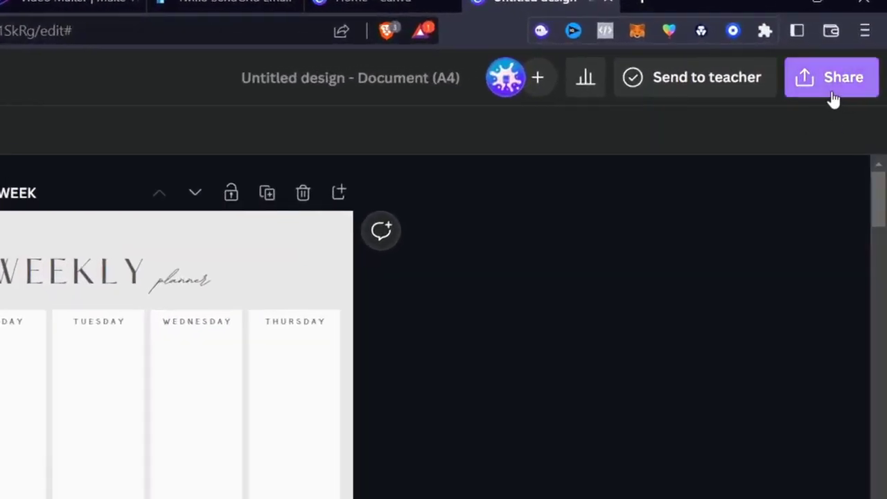
# - Download all pages of the design as a PDF Standard file
pyautogui.click(833, 92)
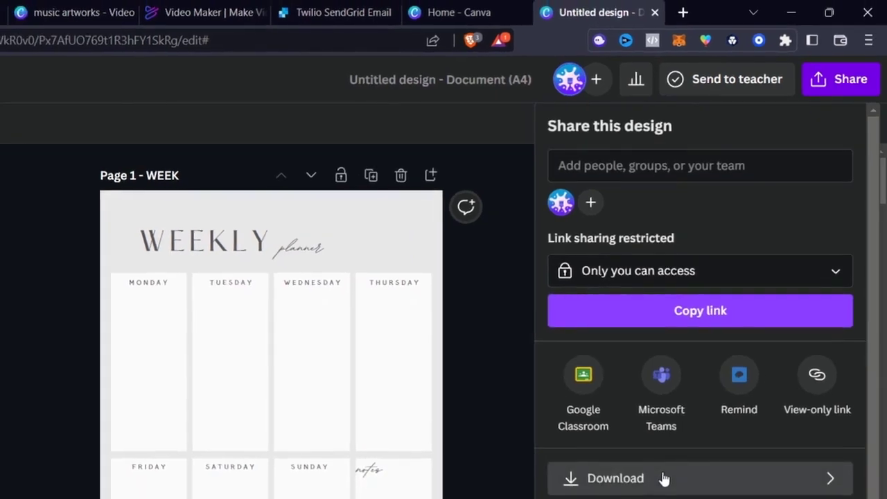
pyautogui.click(650, 498)
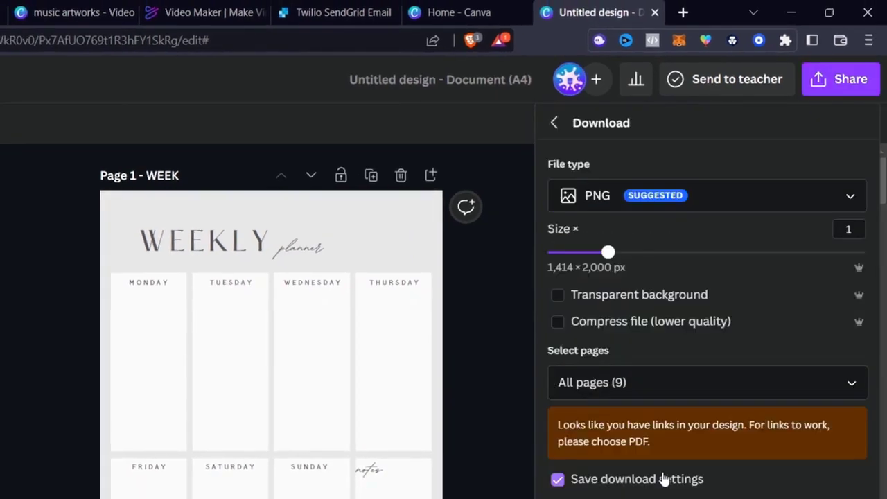
pyautogui.click(606, 196)
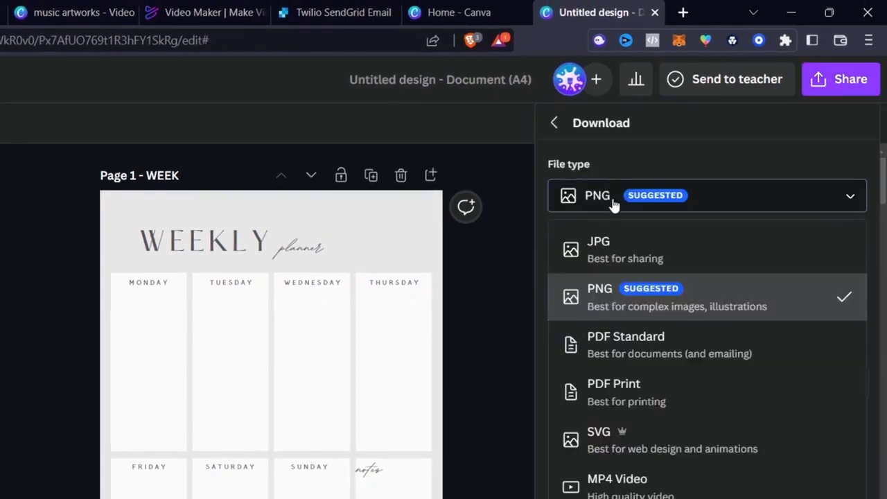
pyautogui.click(768, 352)
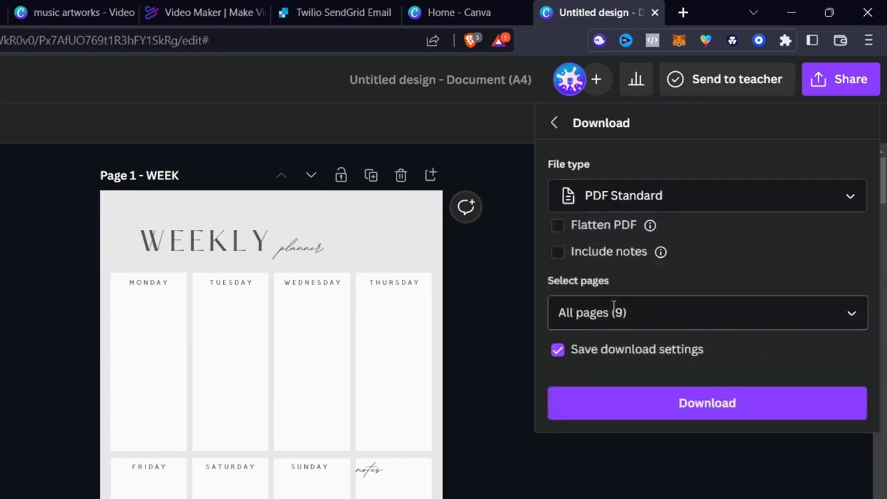
pyautogui.click(613, 307)
pyautogui.click(687, 315)
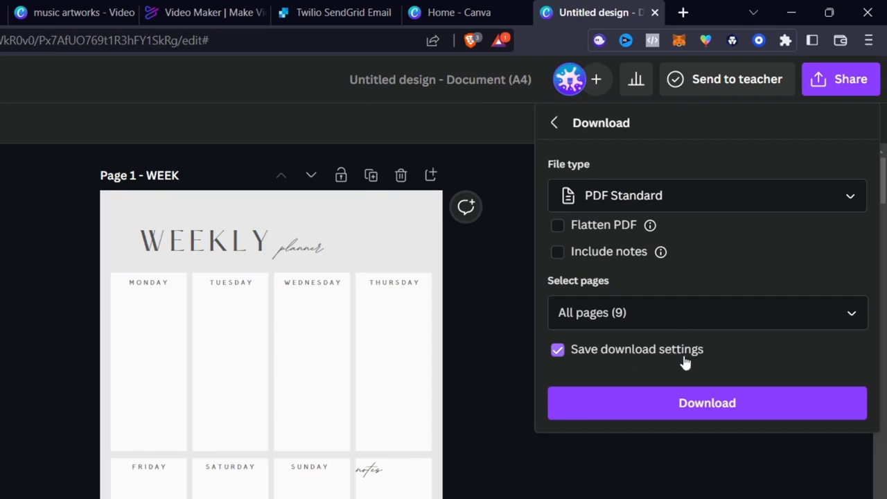
pyautogui.click(712, 405)
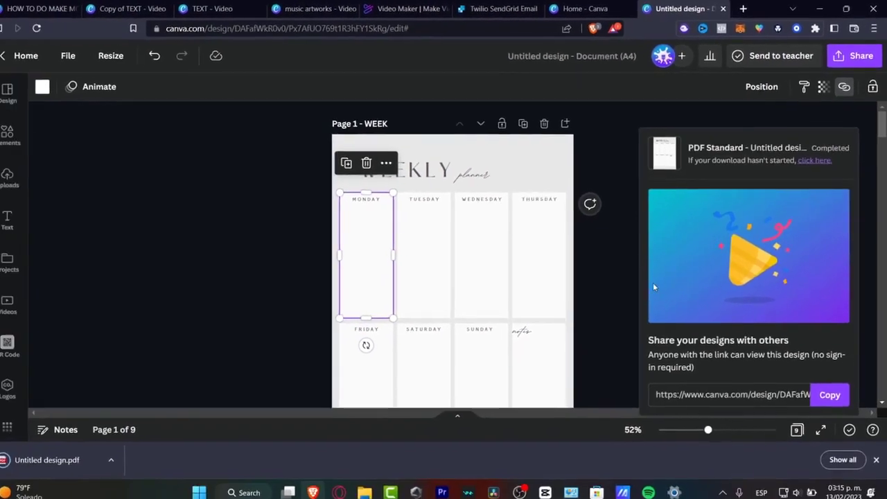
# - Open the downloaded Untitled design.pdf, reduce the view to 80% and examine the weekly planner page and its linked daily pages
pyautogui.click(62, 453)
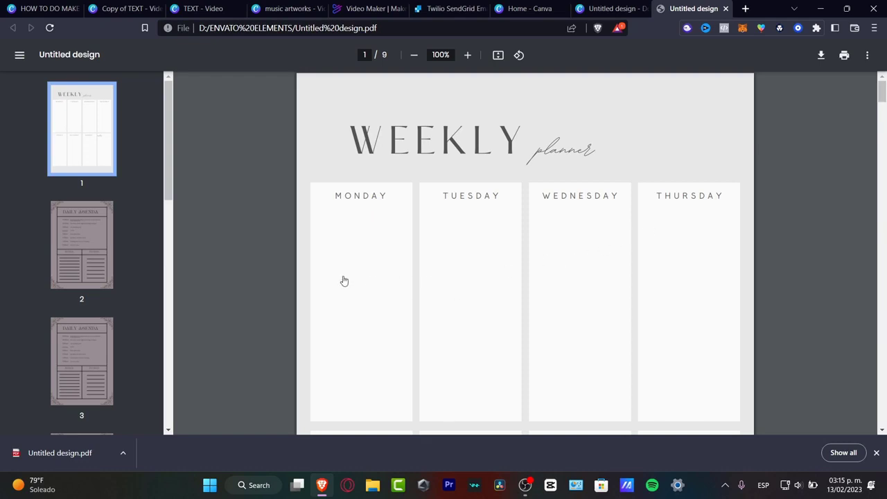
pyautogui.click(415, 55)
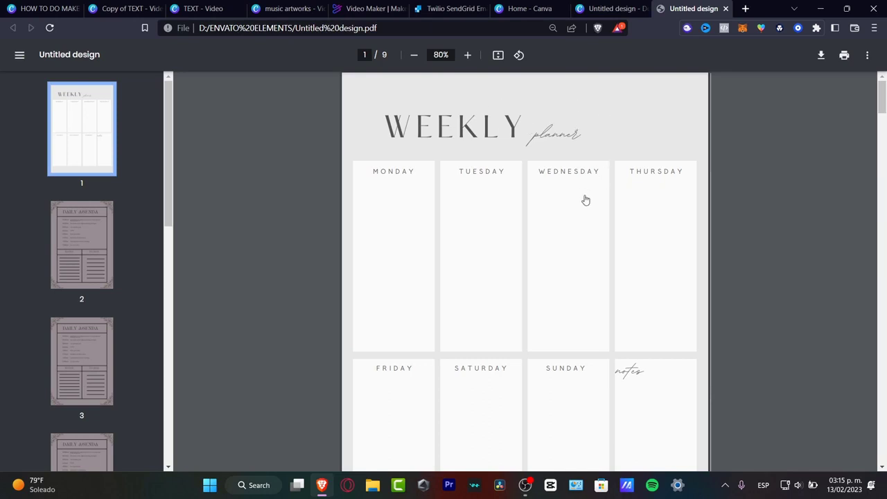
pyautogui.scroll(-20, 585, 200)
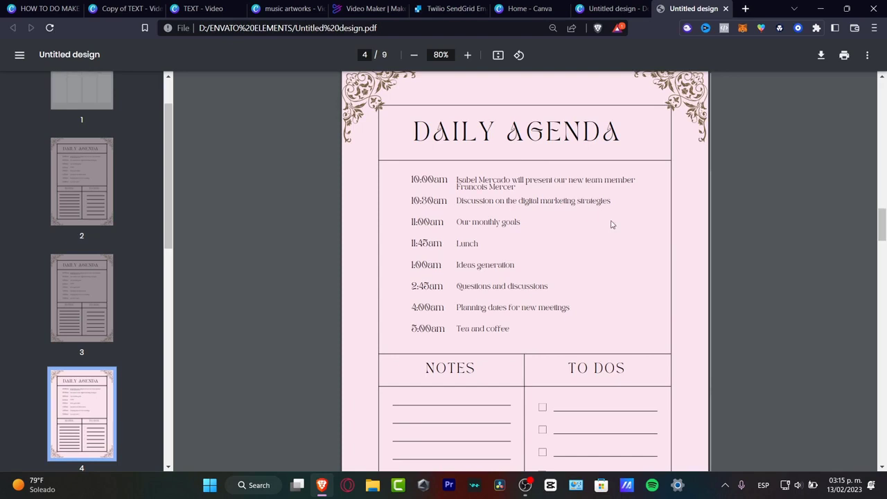
pyautogui.scroll(2, 89, 113)
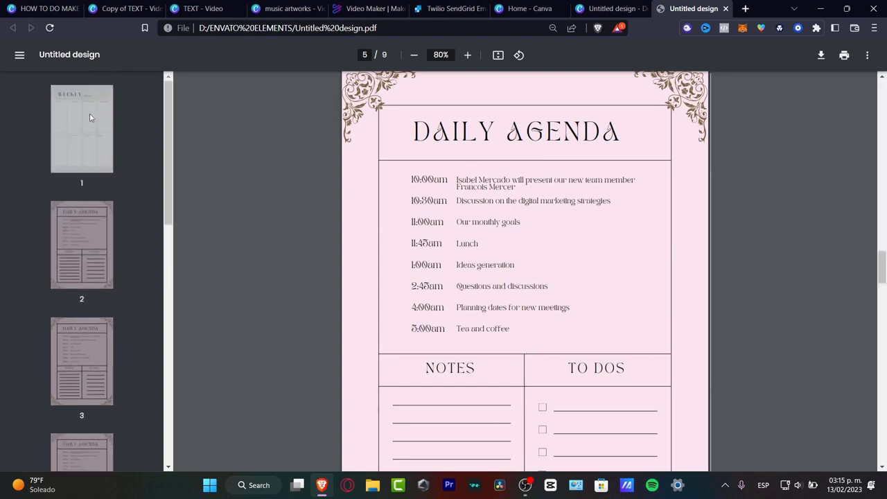
pyautogui.click(88, 114)
pyautogui.scroll(-20, 391, 395)
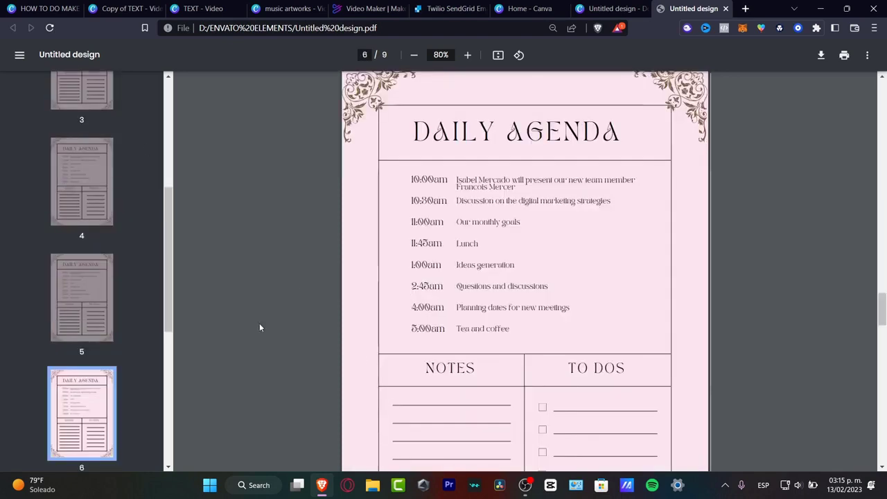
pyautogui.scroll(5, 107, 260)
pyautogui.click(105, 158)
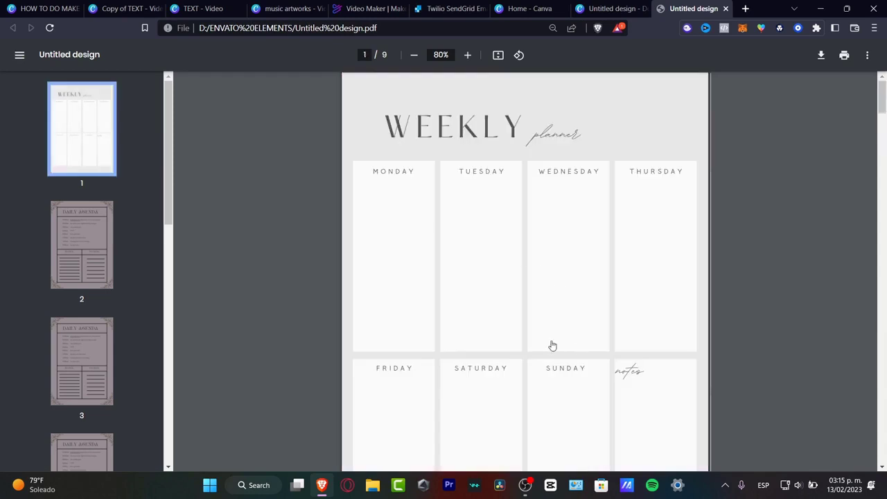
pyautogui.scroll(-3, 525, 343)
pyautogui.scroll(3, 306, 209)
pyautogui.scroll(-20, 576, 404)
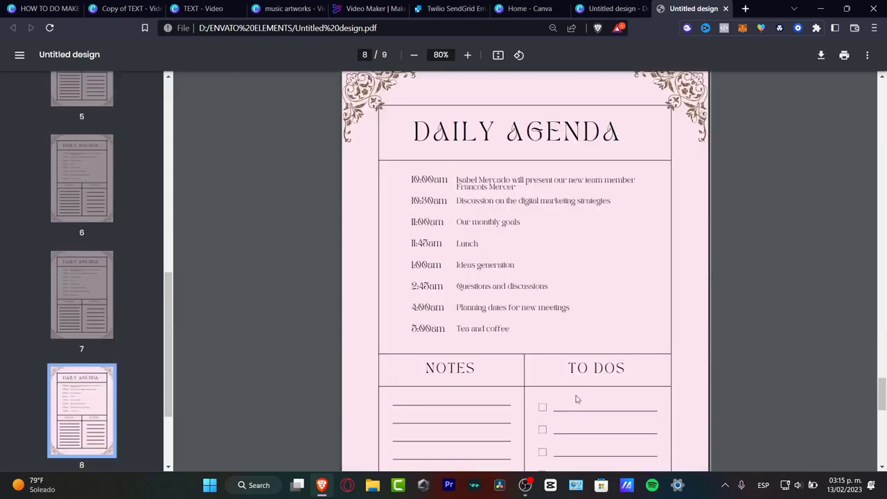
pyautogui.scroll(8, 78, 86)
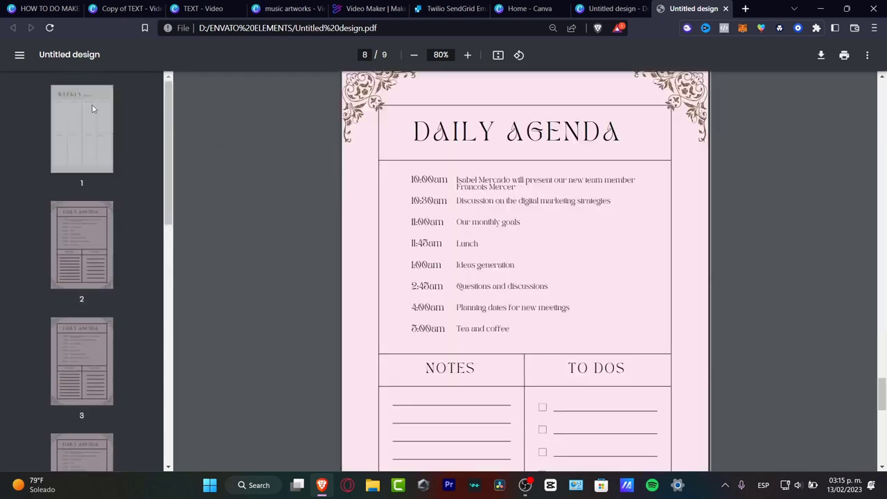